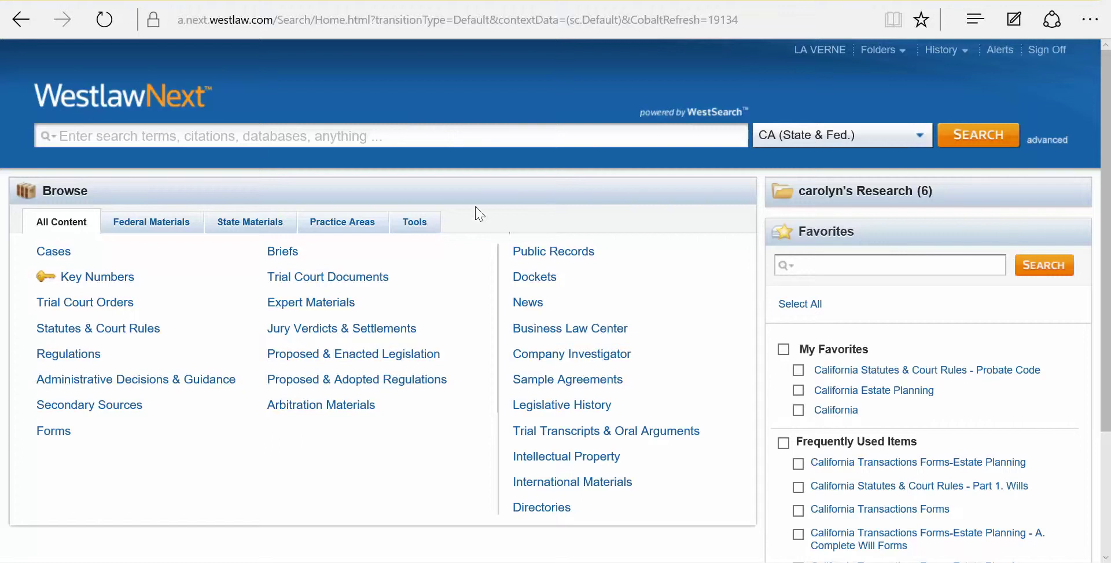
Search the CA (State & Fed.) content for "Cochran v. Cochran" and review the case results.
{"action": "left_click", "coordinate": [386, 133]}
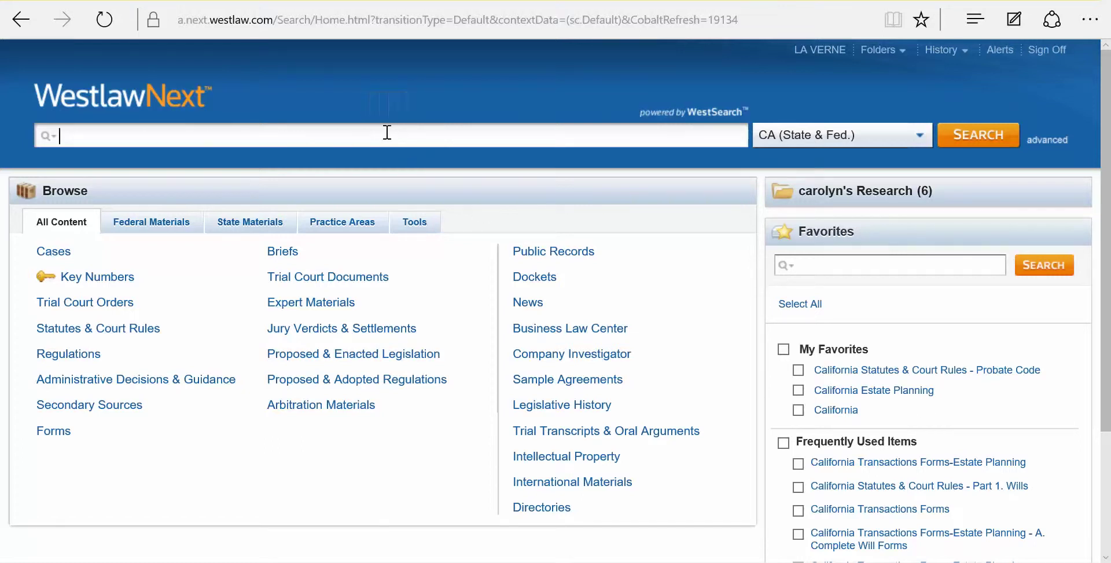
{"action": "type", "text": "C"}
{"action": "type", "text": "ho"}
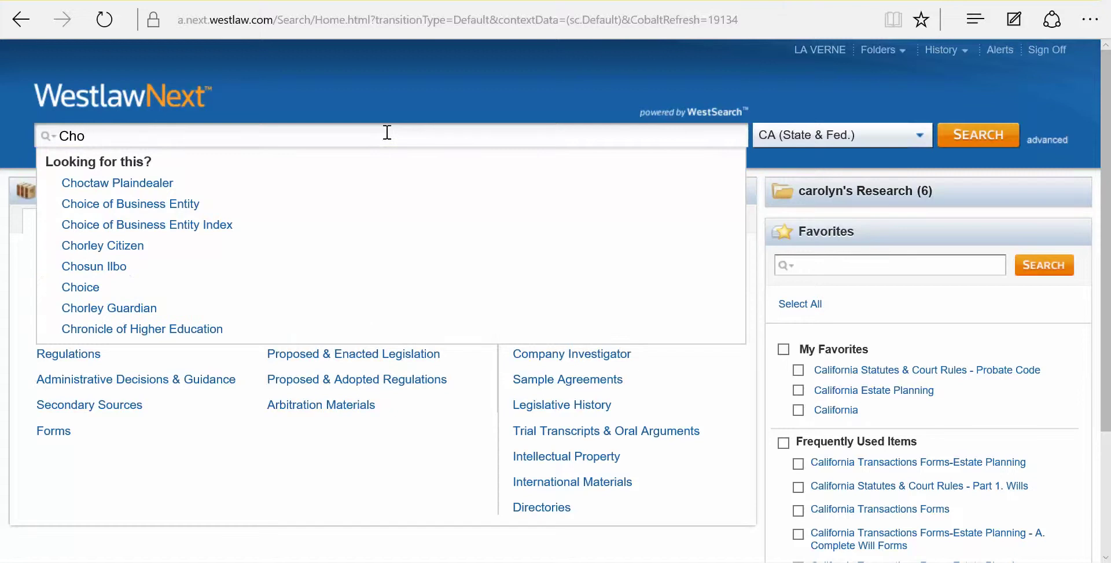
{"action": "type", "text": "chran"}
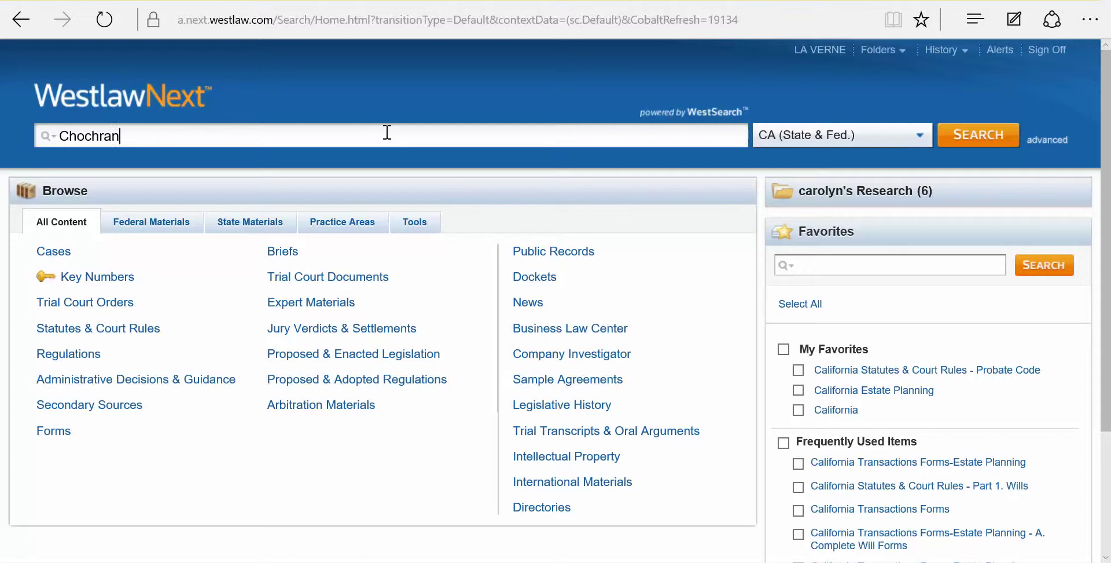
{"action": "key", "text": "Left"}
{"action": "key", "text": "Left"}
{"action": "key", "text": "Left"}
{"action": "key", "text": "Left"}
{"action": "key", "text": "Left"}
{"action": "key", "text": "Left"}
{"action": "key", "text": "BackSpace"}
{"action": "key", "text": "Right"}
{"action": "type", "text": "v. Cochran"}
{"action": "key", "text": "Return"}
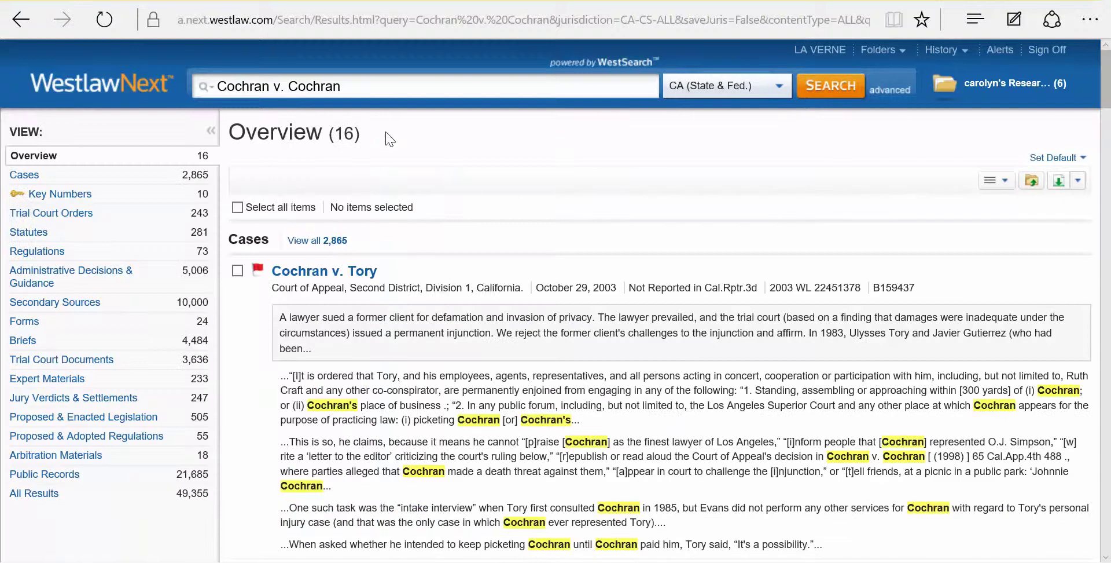
{"action": "scroll", "coordinate": [390, 138], "scroll_direction": "down", "scroll_amount": 5}
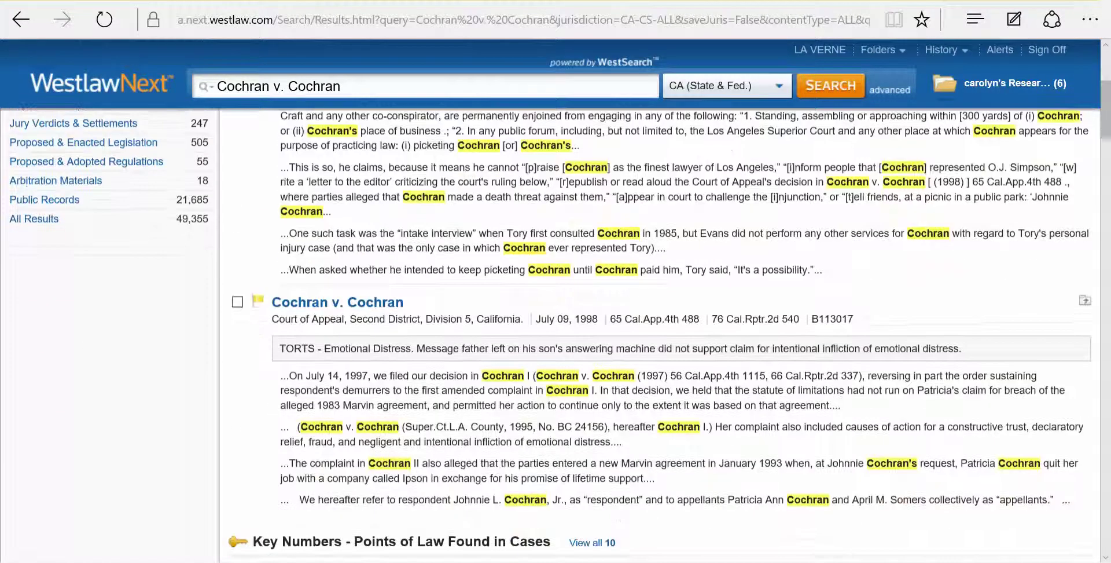
{"action": "scroll", "coordinate": [387, 139], "scroll_direction": "down", "scroll_amount": 2}
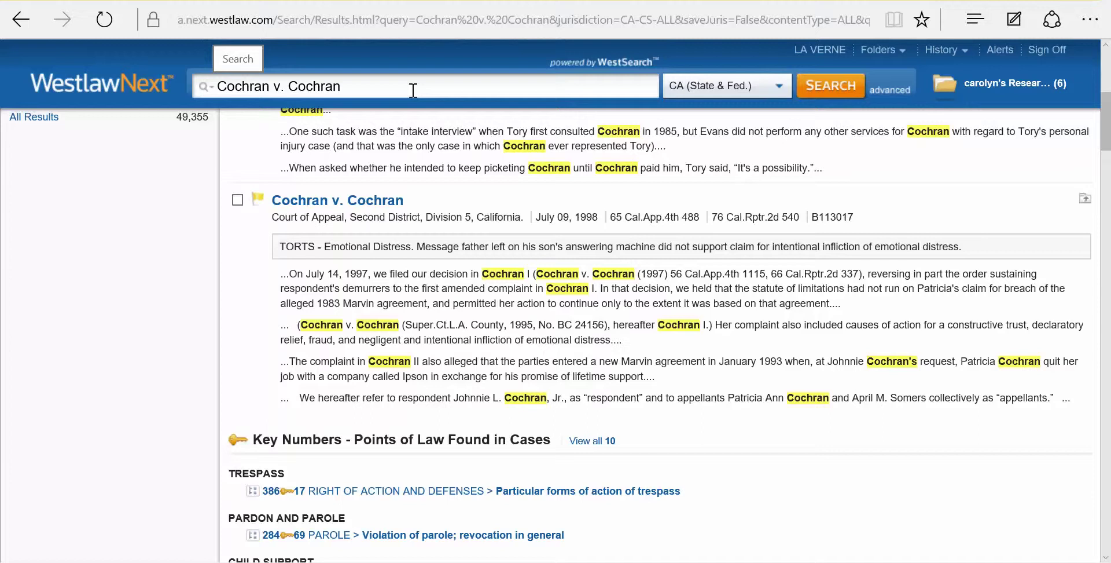
Search the web for "cochran v. cochran" in a new browser tab.
{"action": "key", "text": "ctrl+t"}
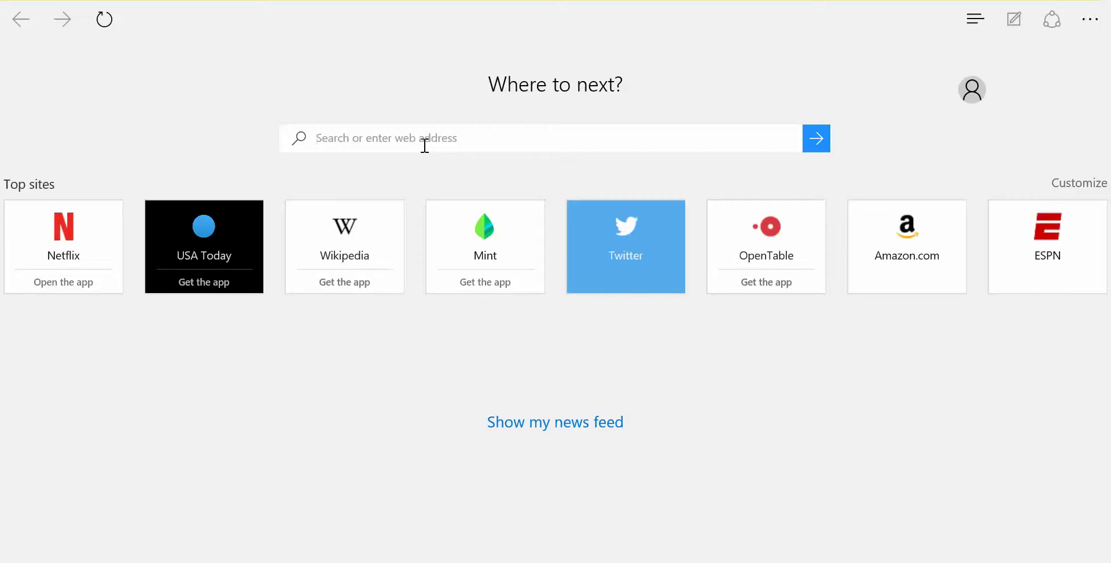
{"action": "type", "text": "co"}
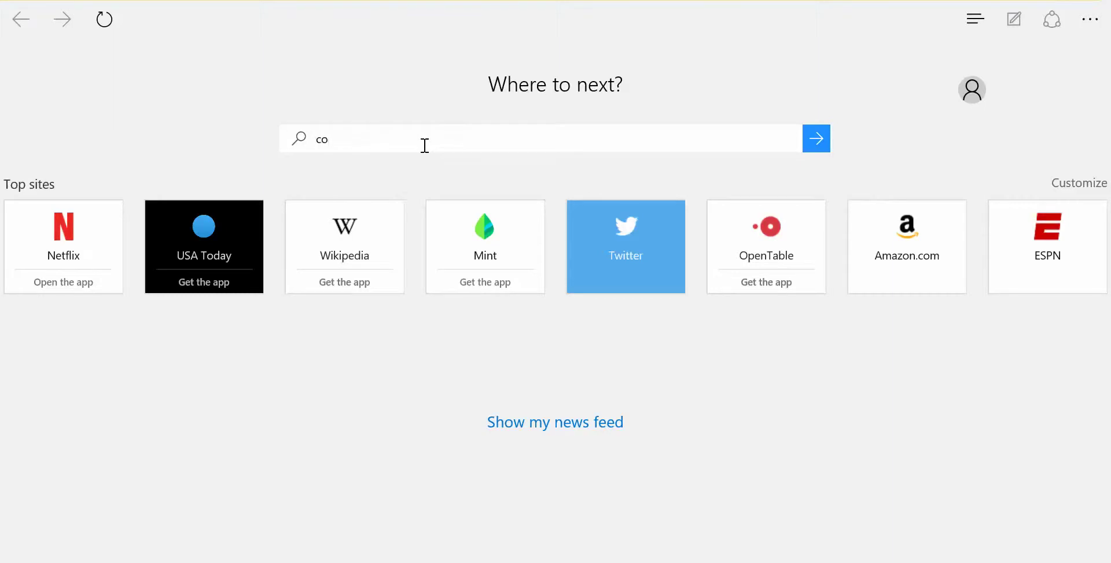
{"action": "type", "text": "chran v"}
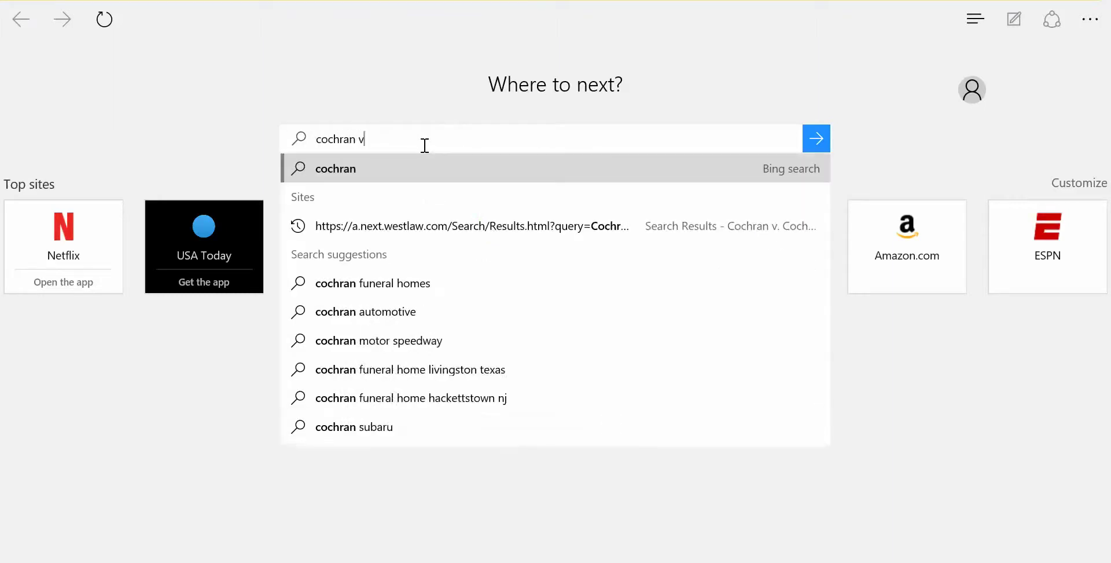
{"action": "type", "text": ". cochran"}
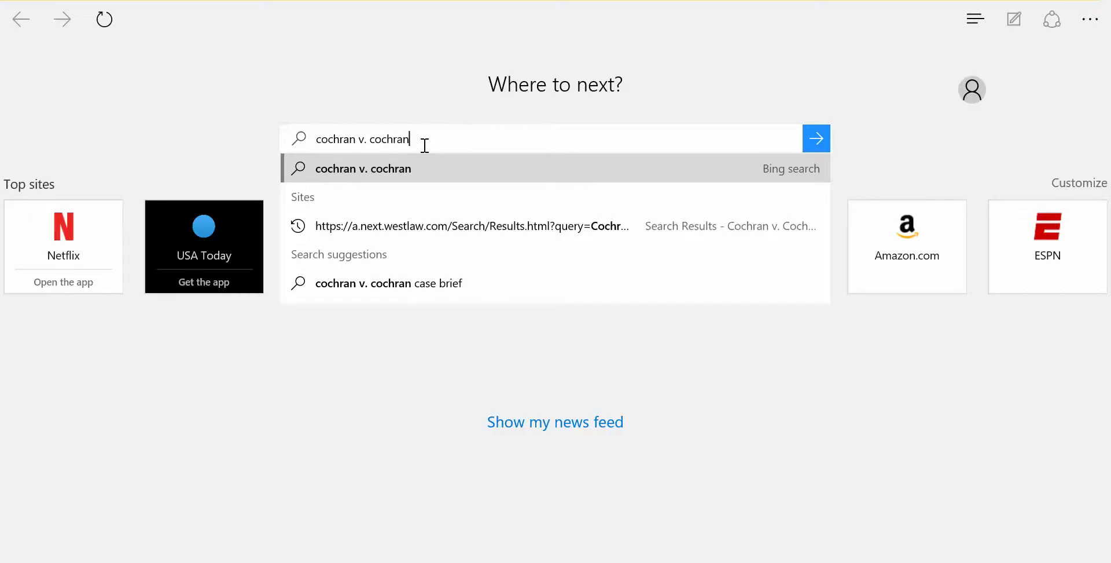
{"action": "key", "text": "Return"}
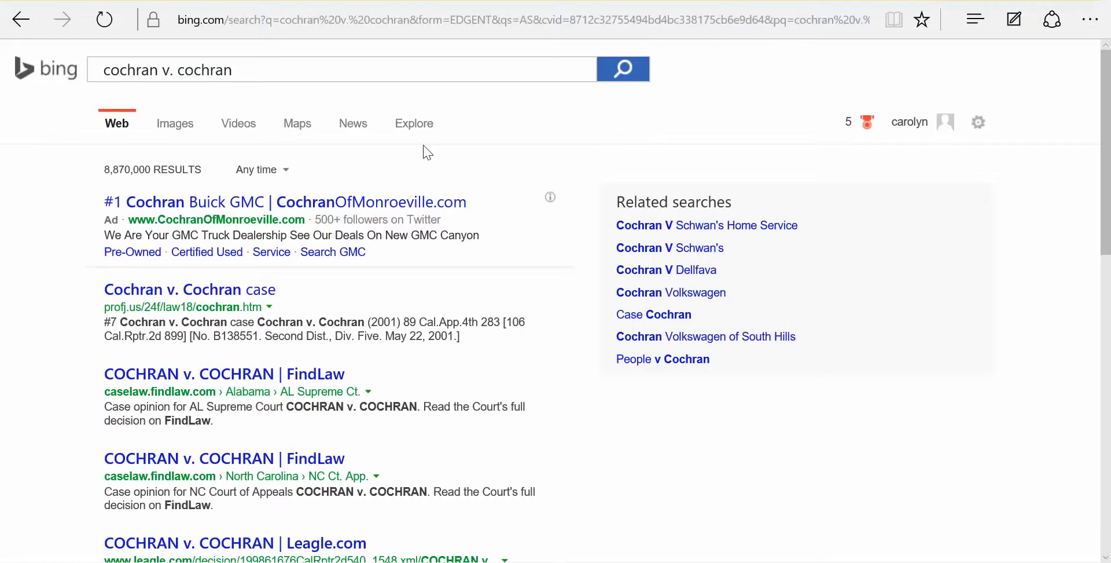
Review the Cochran v. Cochran case on profj.us, and open the FindLaw result for the Alabama Supreme Court from the web search.
{"action": "left_click", "coordinate": [237, 295]}
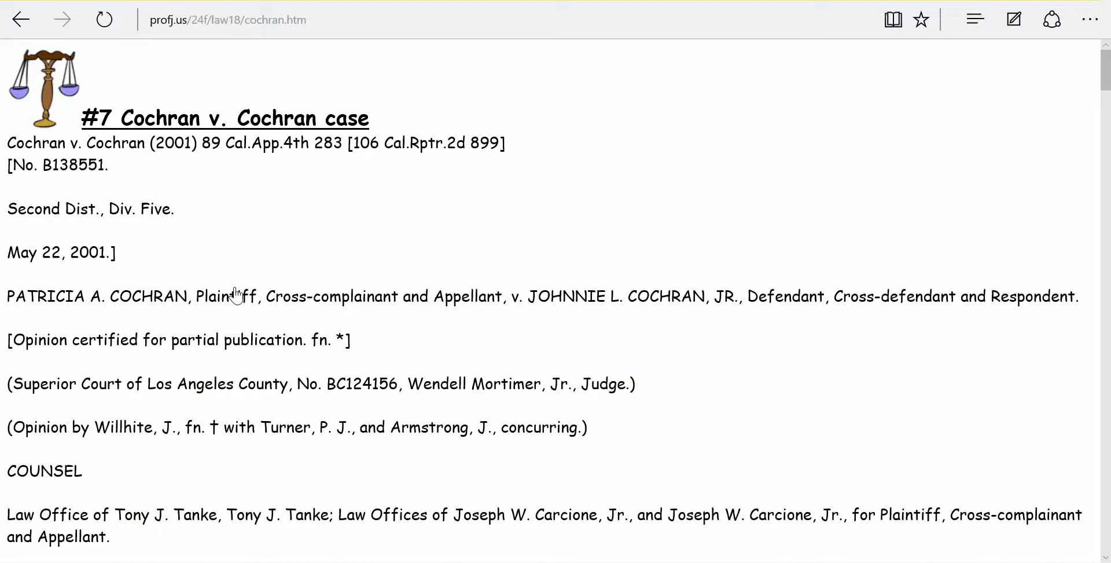
{"action": "scroll", "coordinate": [237, 295], "scroll_direction": "down", "scroll_amount": 8}
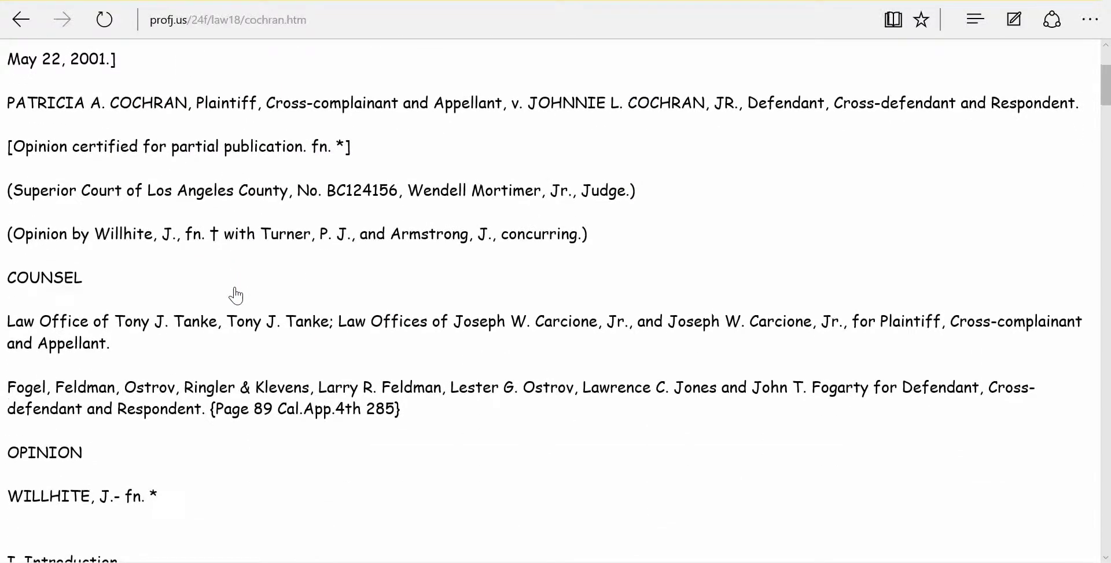
{"action": "scroll", "coordinate": [236, 295], "scroll_direction": "down", "scroll_amount": 1}
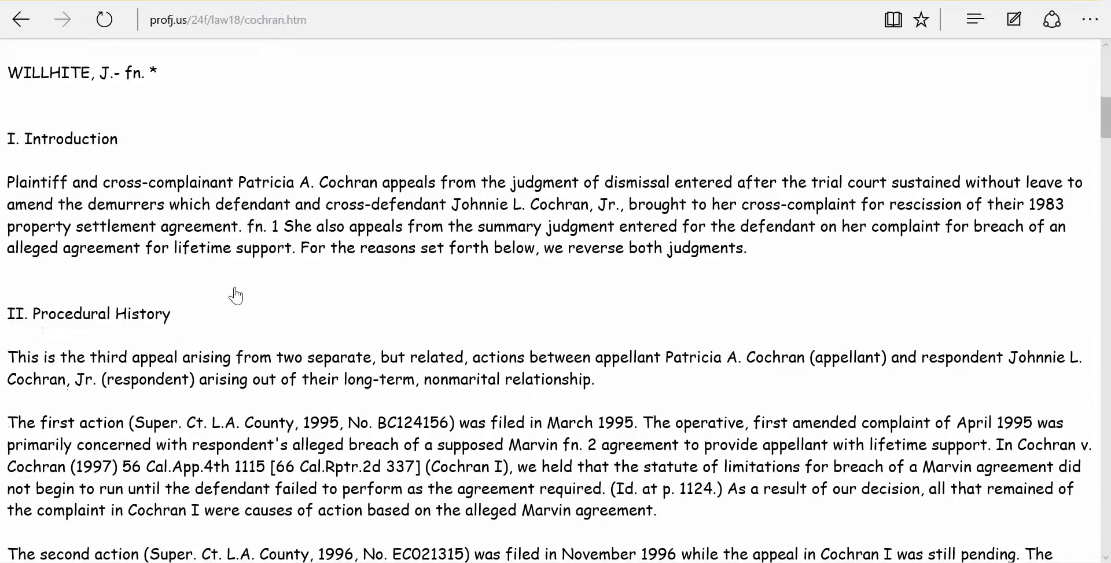
{"action": "scroll", "coordinate": [237, 295], "scroll_direction": "down", "scroll_amount": 3}
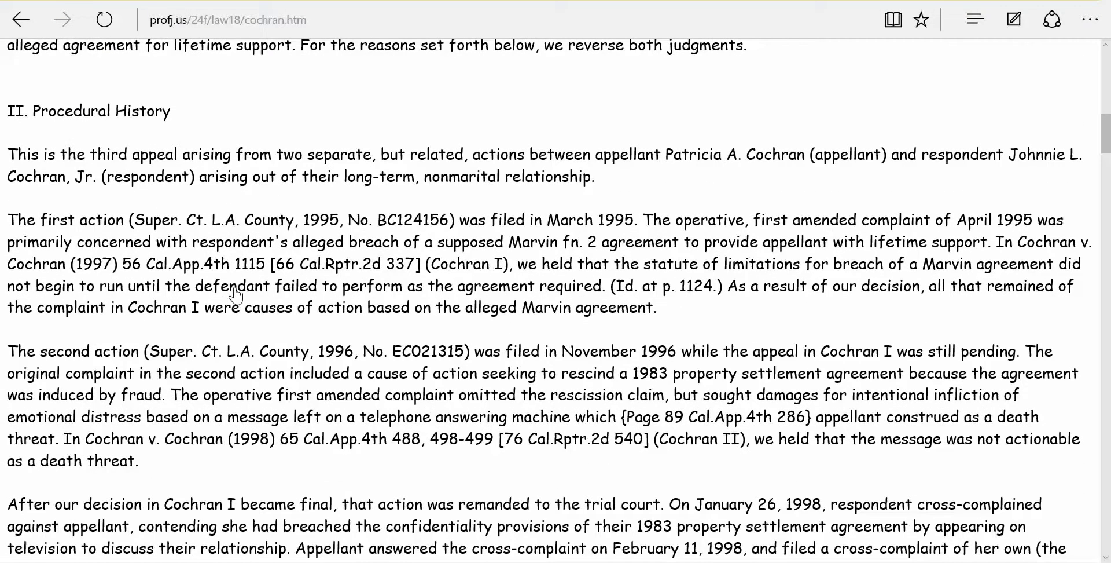
{"action": "scroll", "coordinate": [236, 295], "scroll_direction": "up", "scroll_amount": 10}
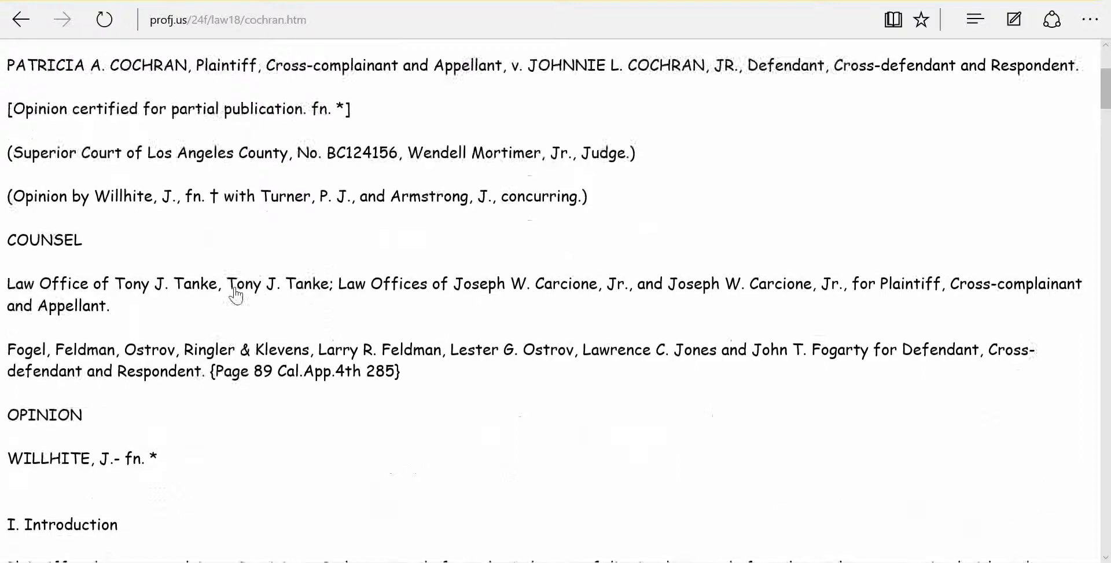
{"action": "left_click", "coordinate": [20, 27]}
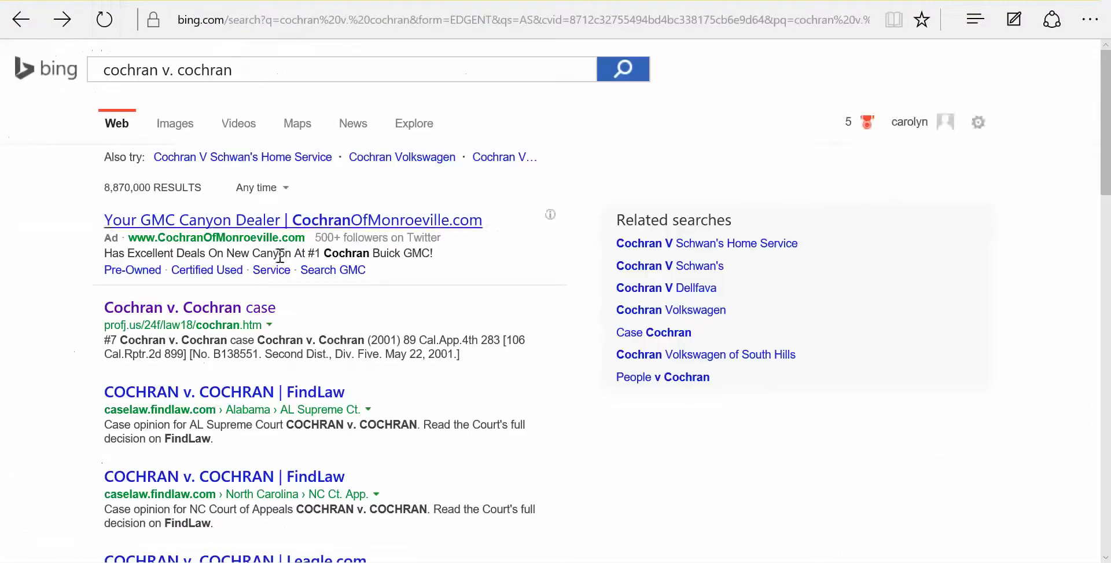
{"action": "left_click", "coordinate": [212, 400]}
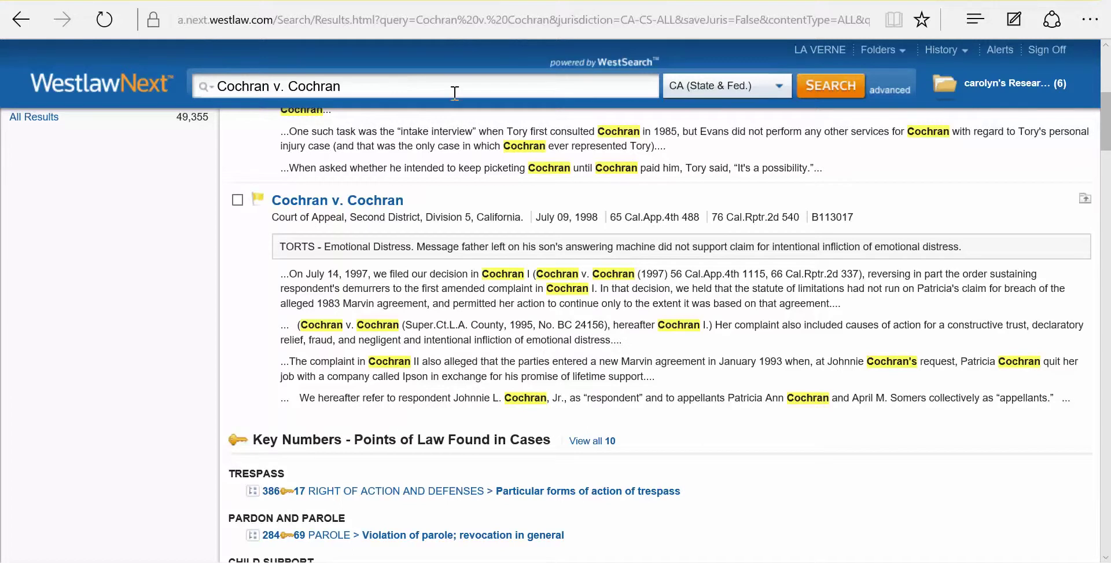
Clear the case name from the WestlawNext search box.
{"action": "left_click", "coordinate": [352, 203]}
{"action": "left_click", "coordinate": [483, 92]}
{"action": "key", "text": "BackSpace"}
{"action": "key", "text": "BackSpace"}
{"action": "key", "text": "BackSpace"}
{"action": "key", "text": "BackSpace"}
{"action": "key", "text": "BackSpace"}
{"action": "key", "text": "BackSpace"}
{"action": "key", "text": "BackSpace"}
{"action": "key", "text": "BackSpace"}
{"action": "key", "text": "BackSpace"}
{"action": "key", "text": "BackSpace"}
{"action": "key", "text": "BackSpace"}
{"action": "key", "text": "BackSpace"}
{"action": "key", "text": "BackSpace"}
{"action": "key", "text": "BackSpace"}
{"action": "key", "text": "BackSpace"}
{"action": "key", "text": "BackSpace"}
{"action": "key", "text": "BackSpace"}
{"action": "key", "text": "BackSpace"}
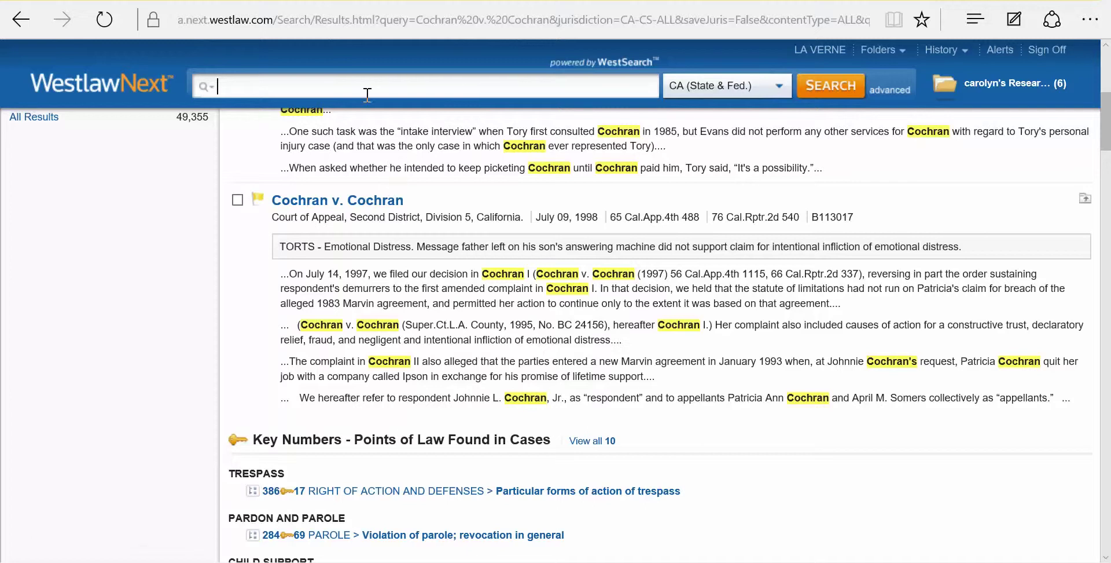
Open the 1998 Cochran v. Cochran case, 65 Cal.App.4th 488, and review its caption and opening summary.
{"action": "left_click", "coordinate": [341, 208]}
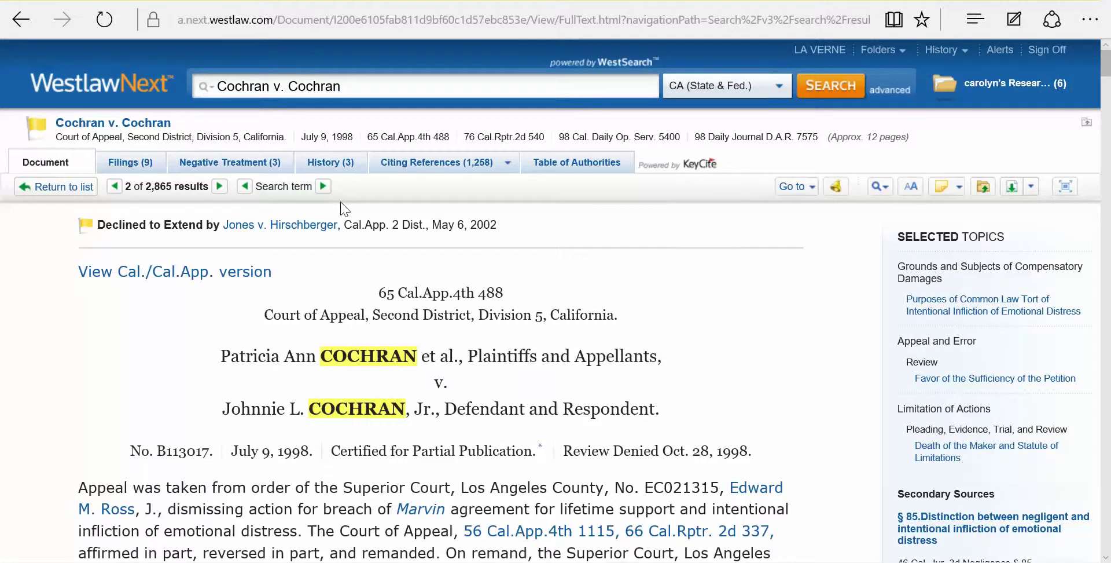
{"action": "scroll", "coordinate": [345, 208], "scroll_direction": "down", "scroll_amount": 2}
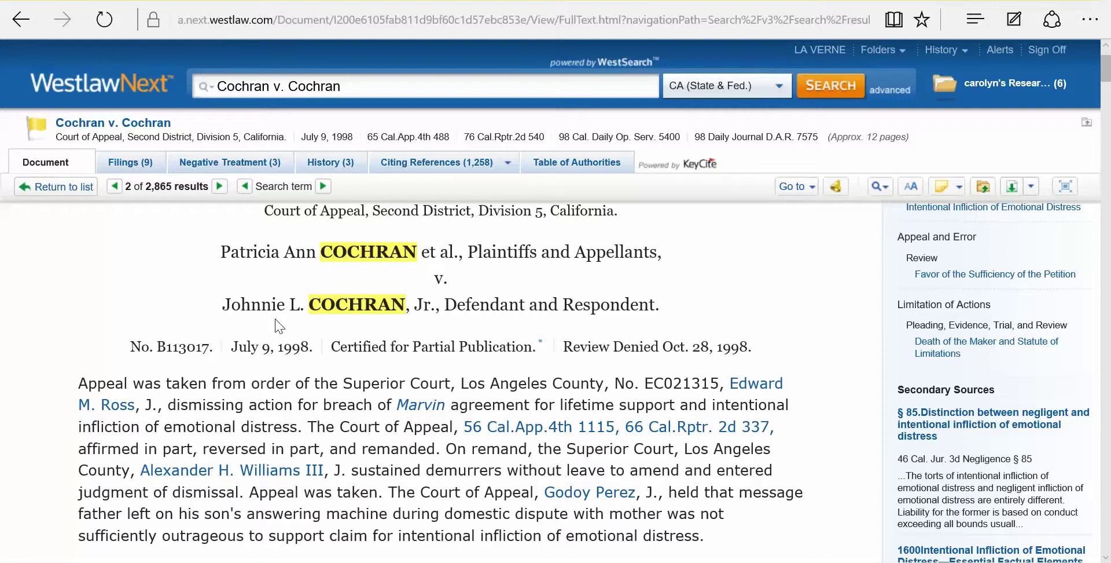
{"action": "scroll", "coordinate": [276, 326], "scroll_direction": "up", "scroll_amount": 2}
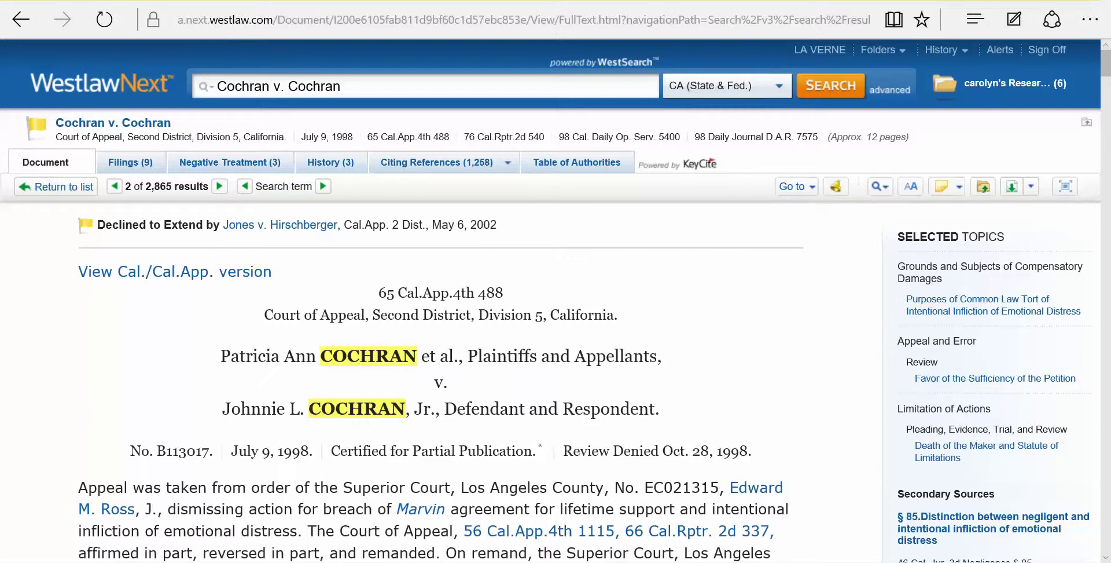
{"action": "scroll", "coordinate": [441, 382], "scroll_direction": "down", "scroll_amount": 2}
{"action": "scroll", "coordinate": [441, 382], "scroll_direction": "up", "scroll_amount": 1}
{"action": "scroll", "coordinate": [441, 382], "scroll_direction": "down", "scroll_amount": 1}
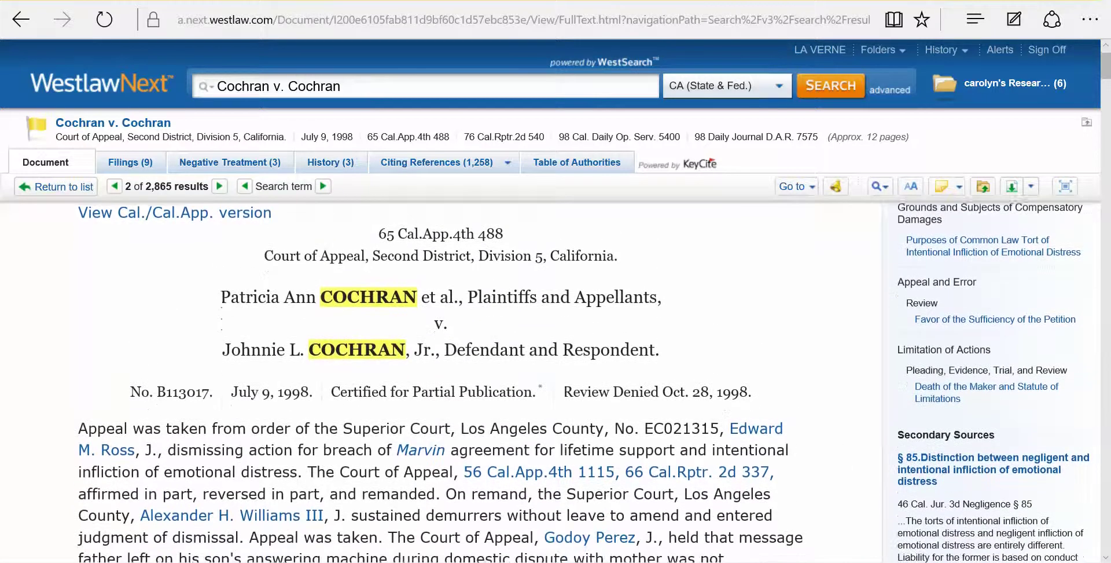
Examine the West headnotes of the case and try to open the cases that cite headnote 6.
{"action": "scroll", "coordinate": [441, 382], "scroll_direction": "down", "scroll_amount": 7}
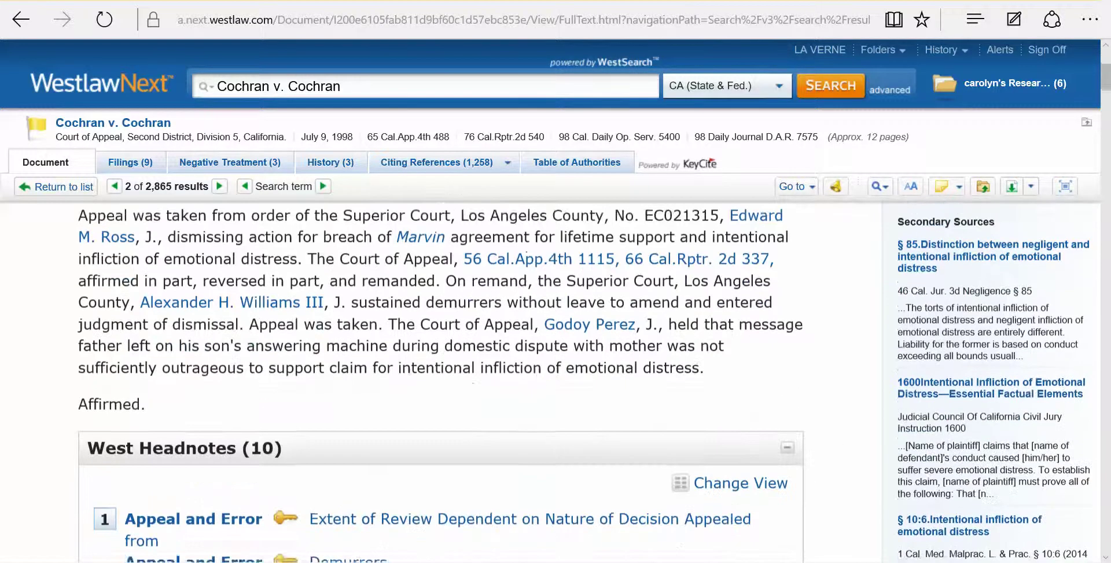
{"action": "scroll", "coordinate": [441, 382], "scroll_direction": "down", "scroll_amount": 12}
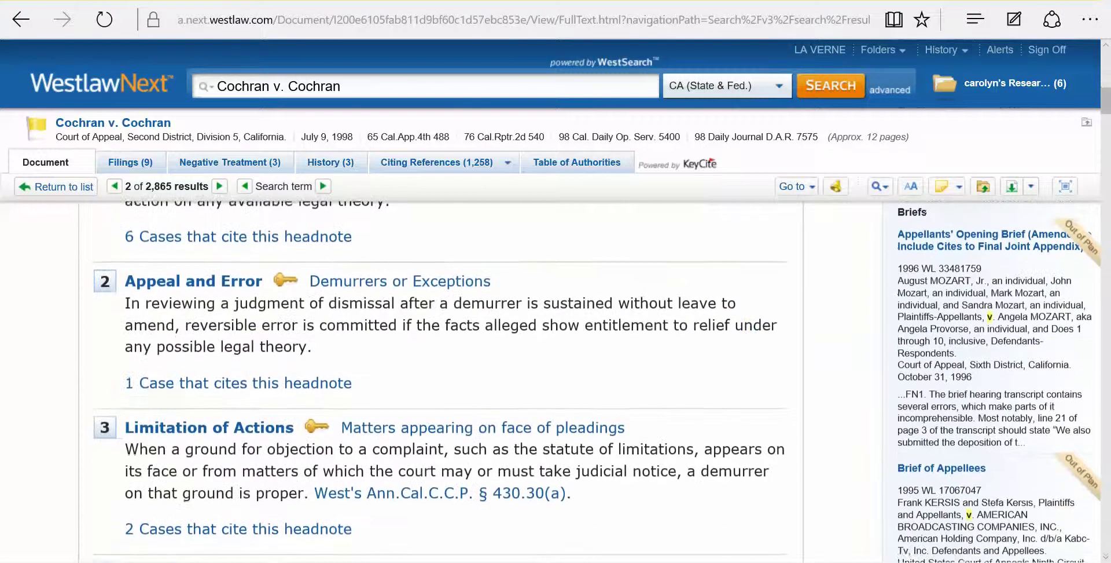
{"action": "scroll", "coordinate": [441, 382], "scroll_direction": "down", "scroll_amount": 6}
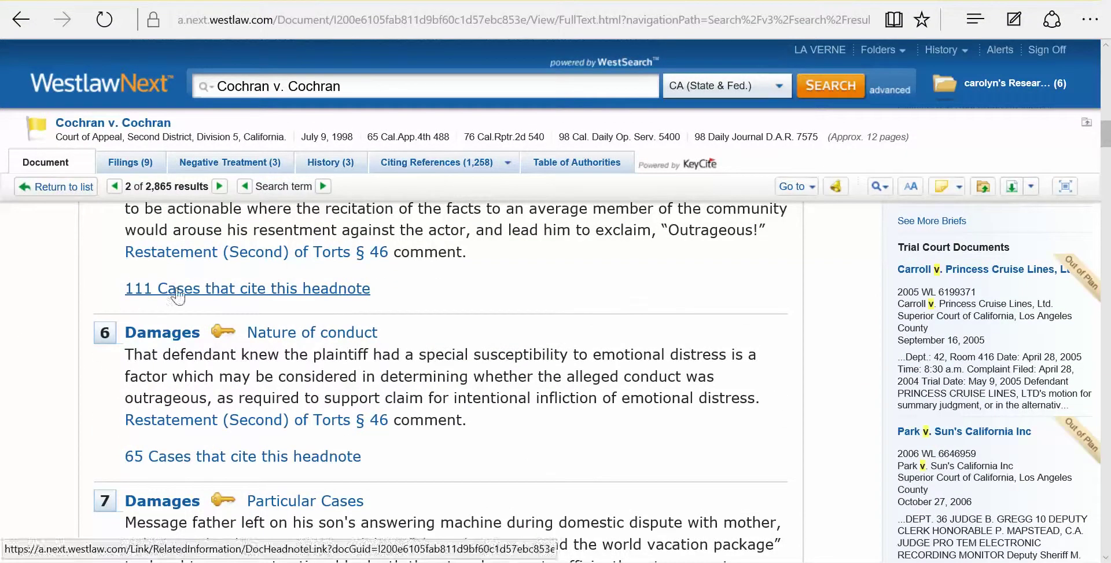
{"action": "left_click", "coordinate": [212, 463]}
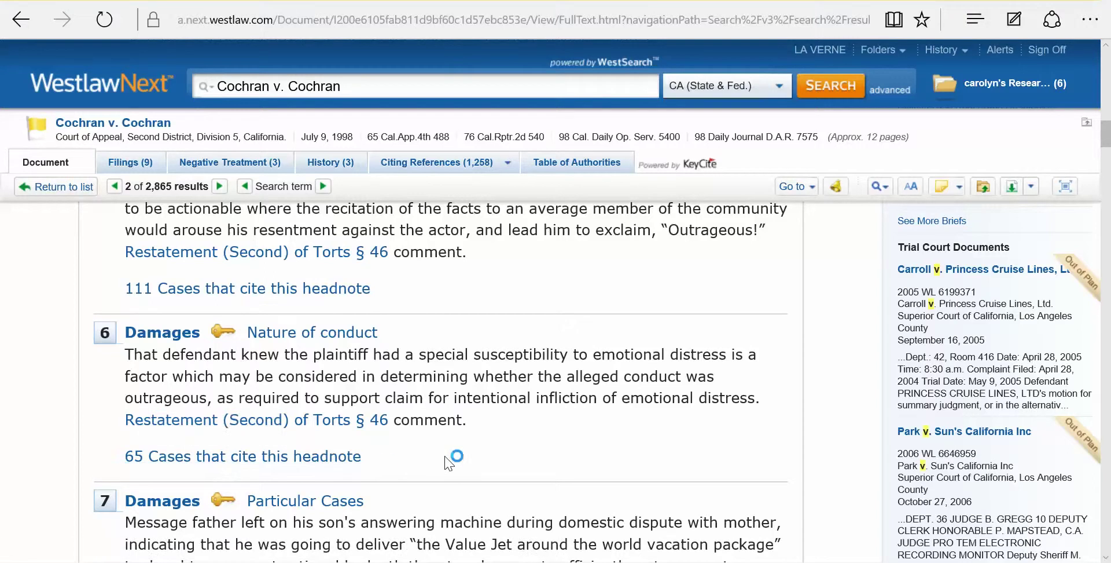
Try to highlight the full text of headnote 9, on evaluating outrageous conduct, in yellow.
{"action": "scroll", "coordinate": [449, 460], "scroll_direction": "down", "scroll_amount": 8}
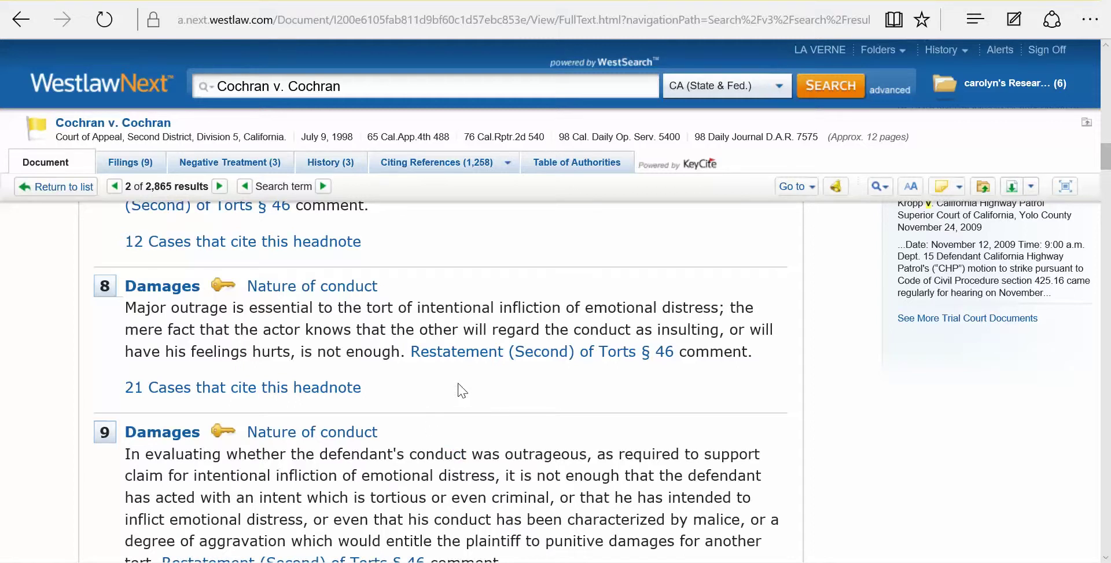
{"action": "scroll", "coordinate": [473, 417], "scroll_direction": "down", "scroll_amount": 3}
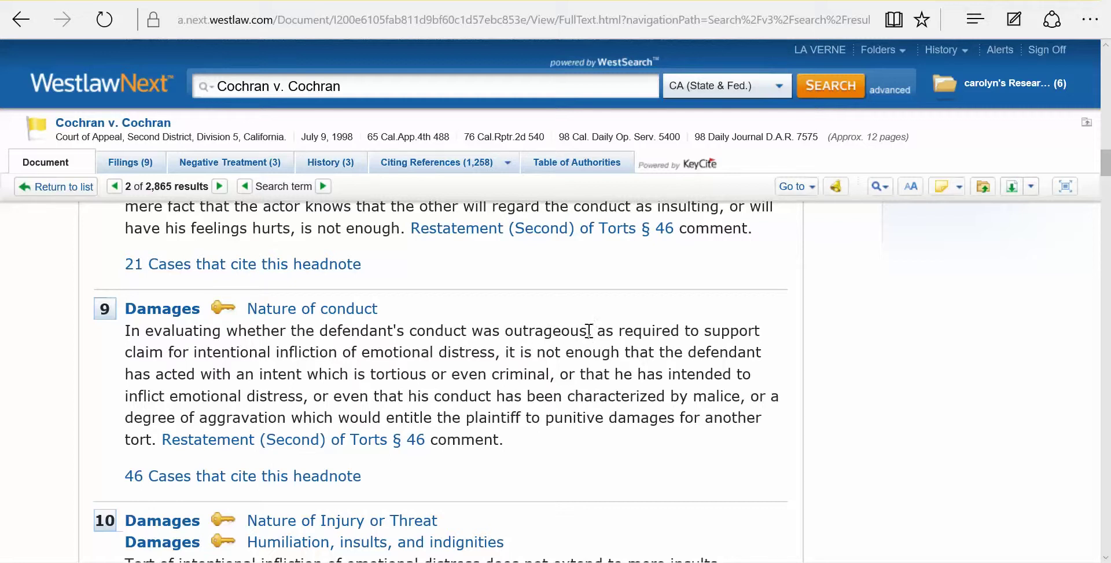
{"action": "left_click_drag", "start_coordinate": [588, 331], "coordinate": [505, 332]}
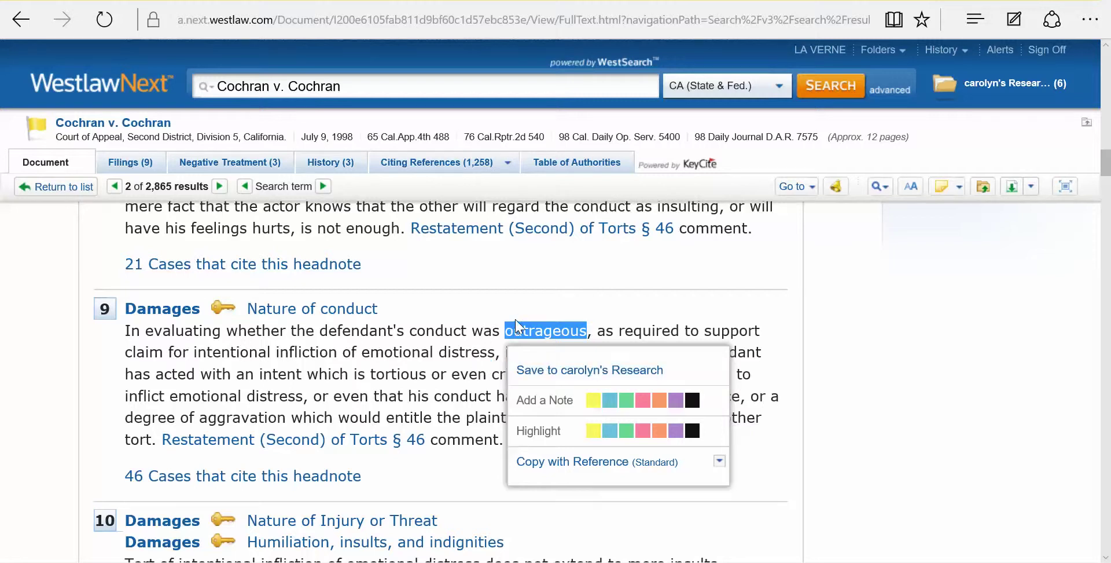
{"action": "left_click", "coordinate": [448, 338]}
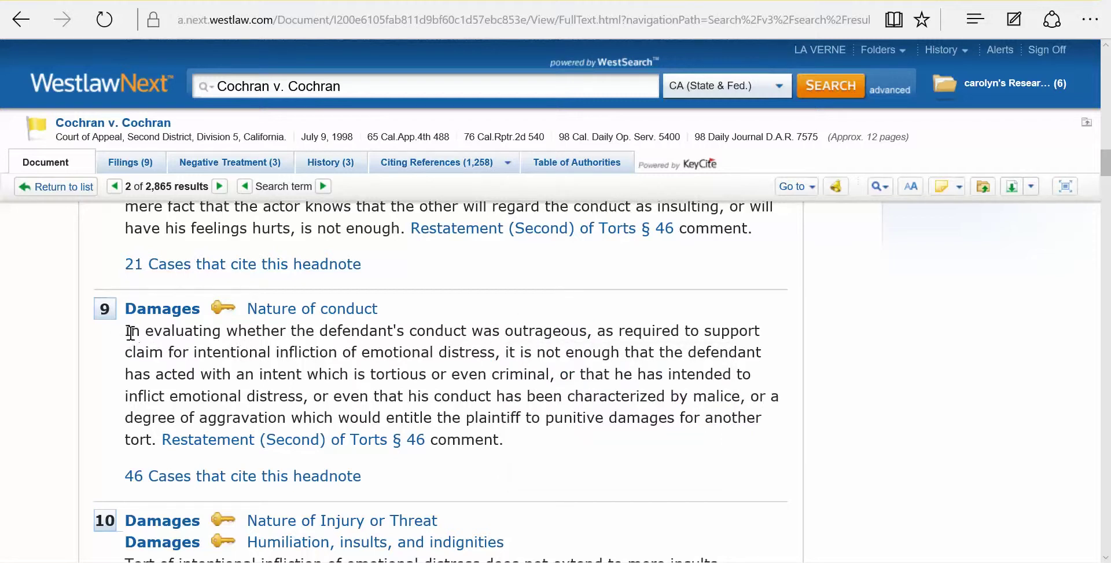
{"action": "left_click_drag", "start_coordinate": [127, 335], "coordinate": [540, 446]}
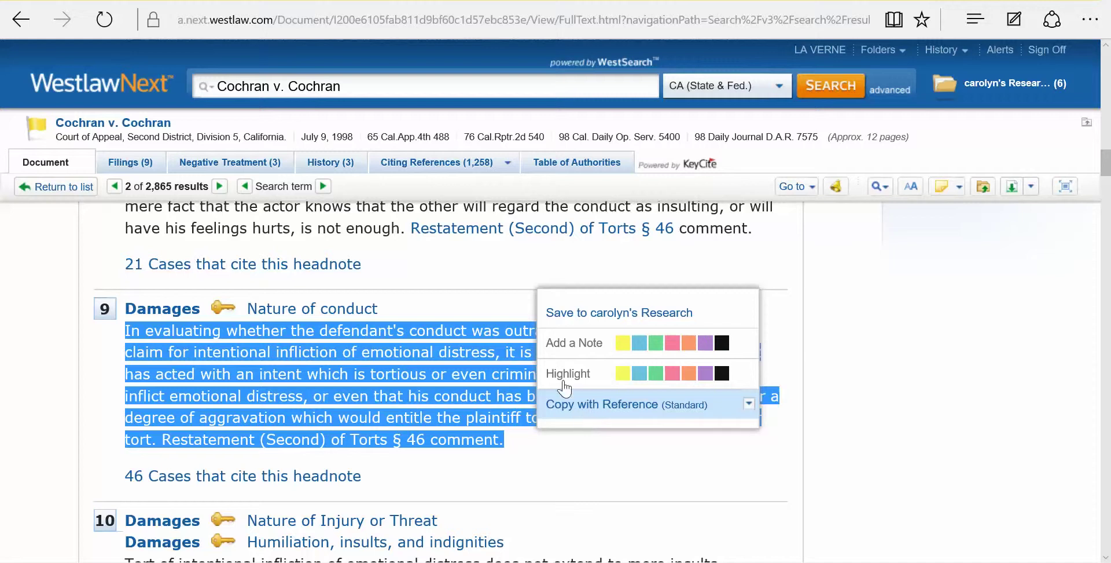
{"action": "left_click", "coordinate": [623, 375]}
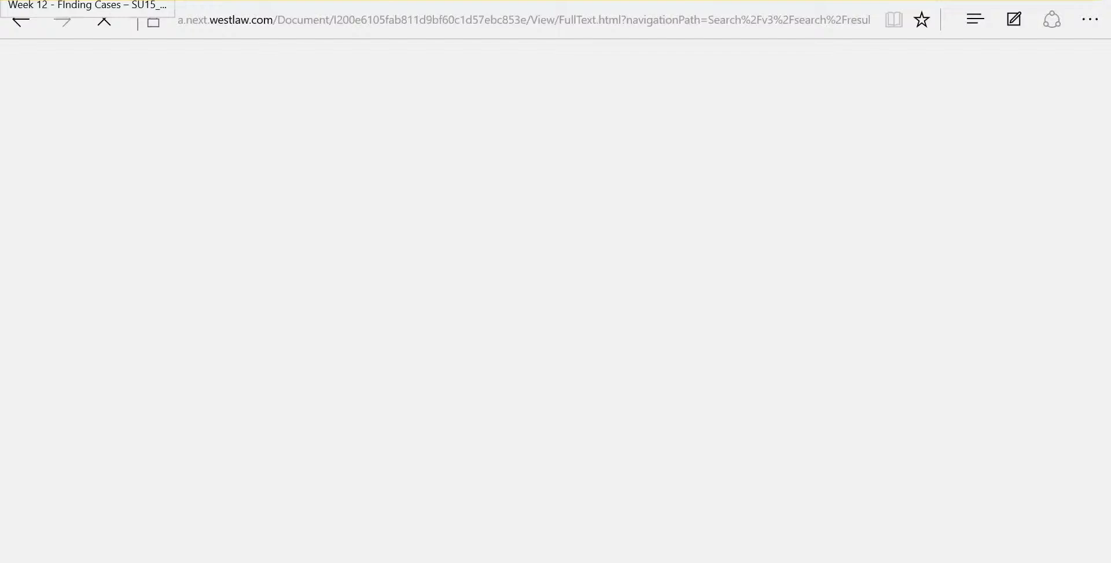
Jump from headnote 9 to its matching passage in the court's opinion.
{"action": "left_click", "coordinate": [87, 0]}
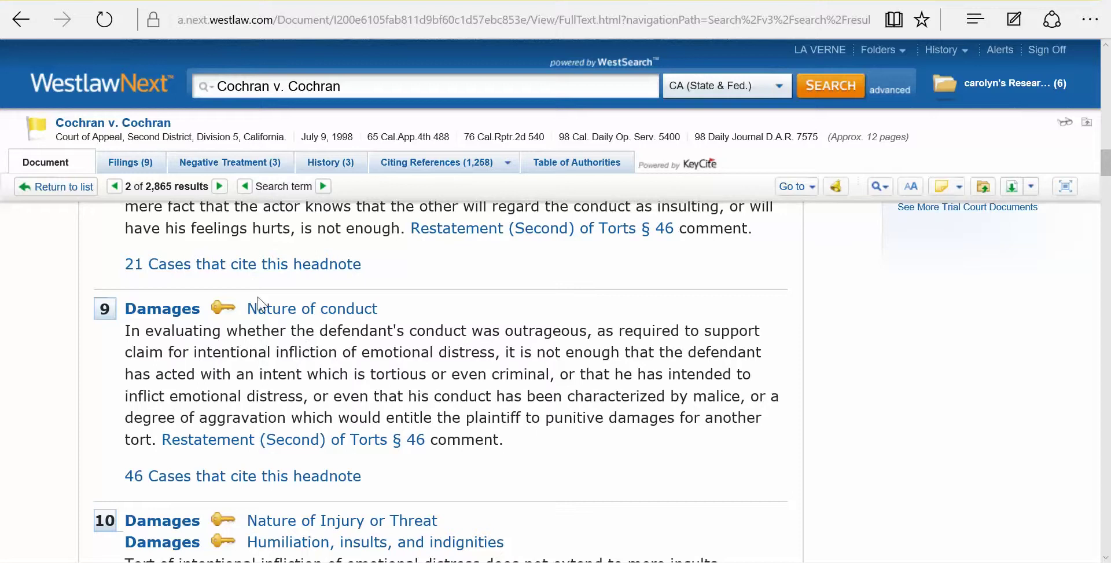
{"action": "left_click", "coordinate": [104, 313]}
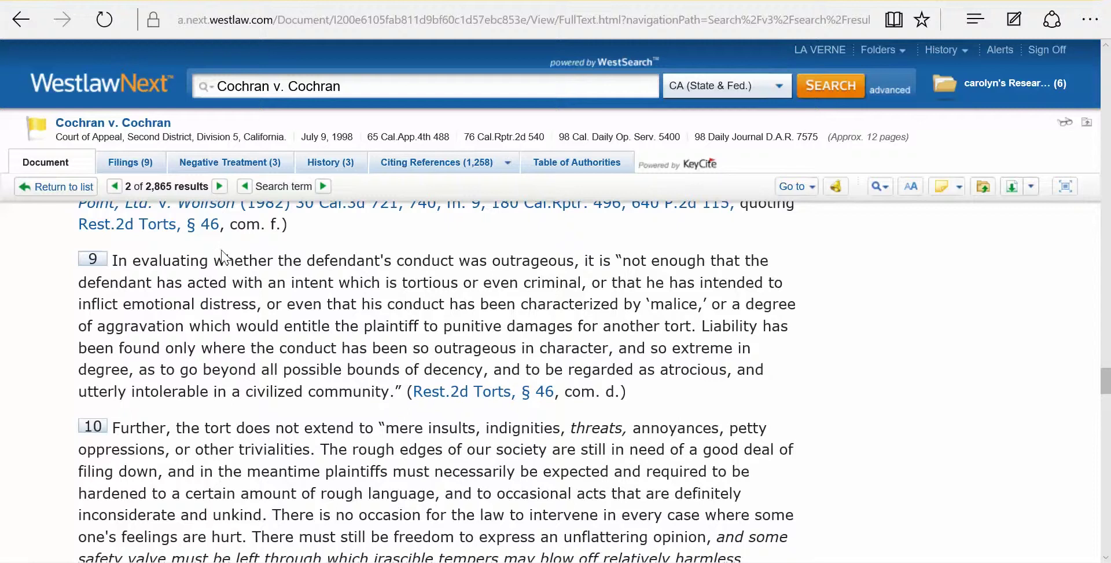
Go back to the result list and reopen the 1998 Cochran v. Cochran case at headnote 9.
{"action": "left_click", "coordinate": [77, 189]}
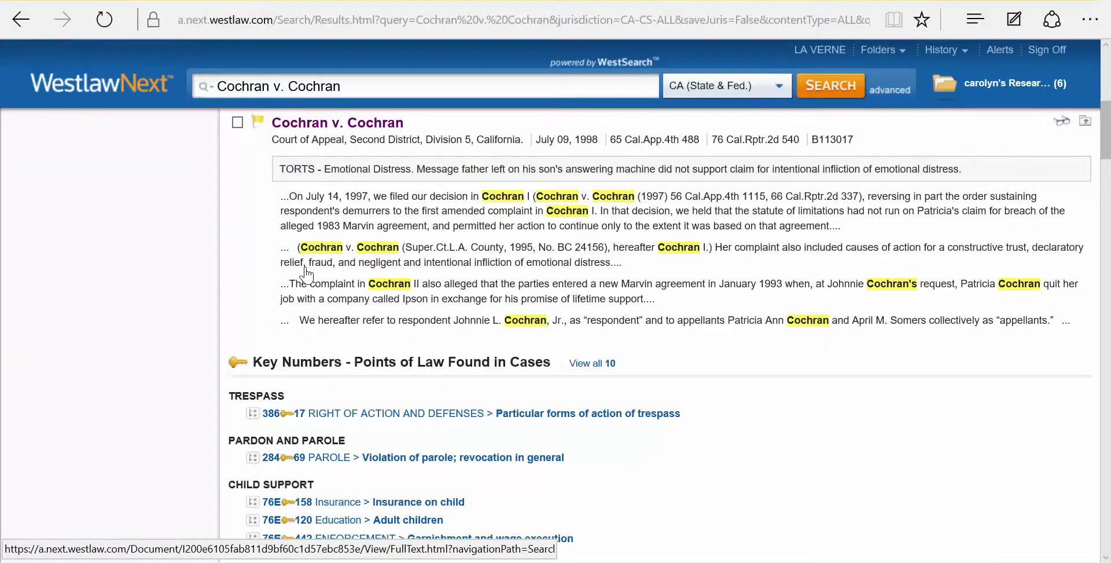
{"action": "left_click", "coordinate": [314, 123]}
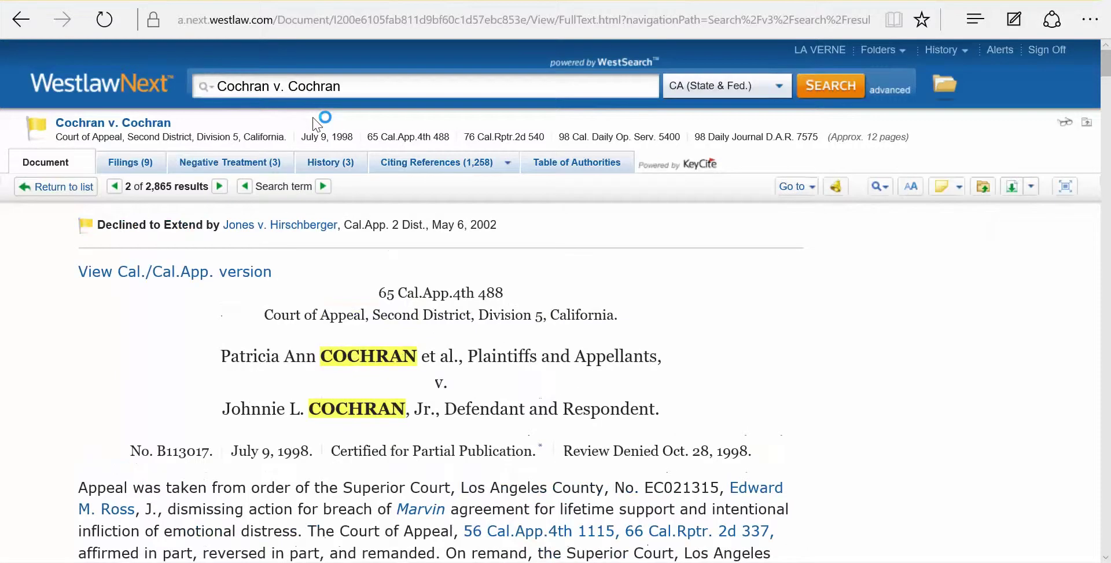
{"action": "scroll", "coordinate": [314, 123], "scroll_direction": "down", "scroll_amount": 1}
{"action": "scroll", "coordinate": [314, 123], "scroll_direction": "down", "scroll_amount": 15}
{"action": "scroll", "coordinate": [440, 382], "scroll_direction": "down", "scroll_amount": 10}
{"action": "scroll", "coordinate": [314, 120], "scroll_direction": "down", "scroll_amount": 5}
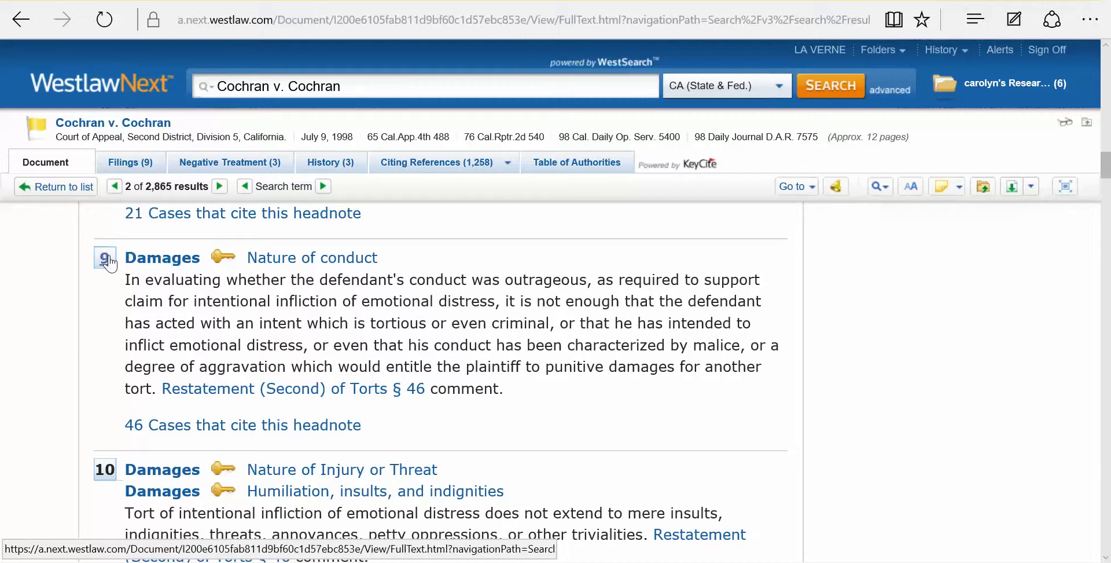
View the broad Damages key number topic linked from headnote 9, then return to the case.
{"action": "left_click", "coordinate": [152, 260]}
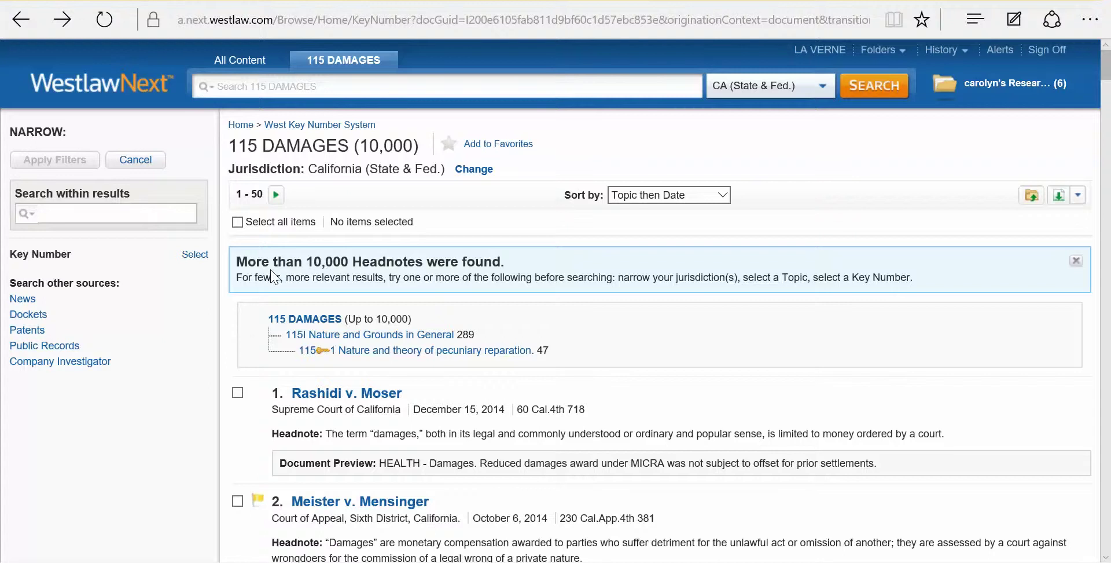
{"action": "scroll", "coordinate": [273, 277], "scroll_direction": "down", "scroll_amount": 2}
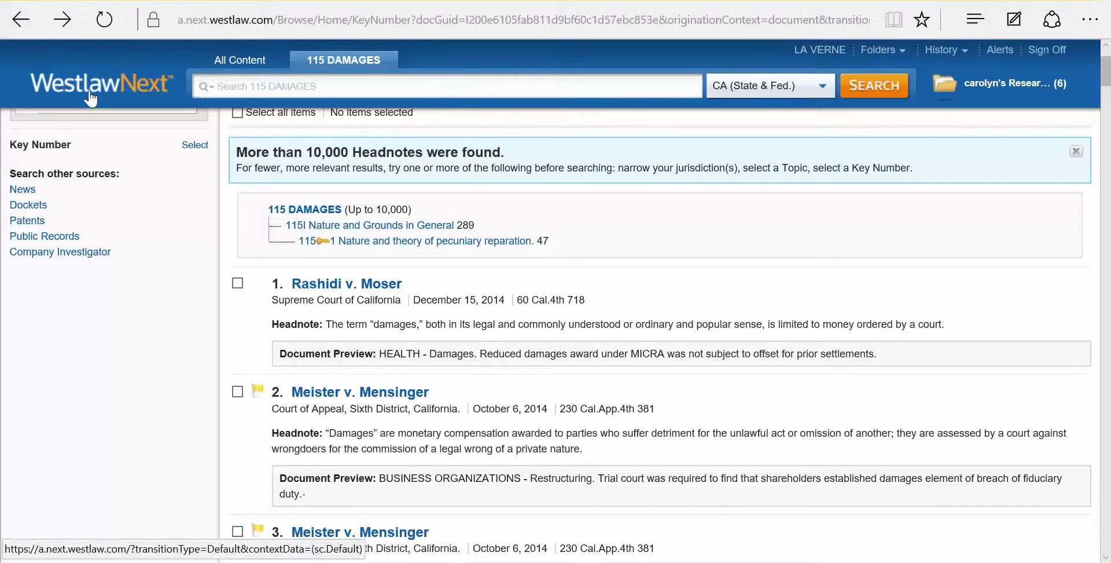
{"action": "left_click", "coordinate": [23, 25]}
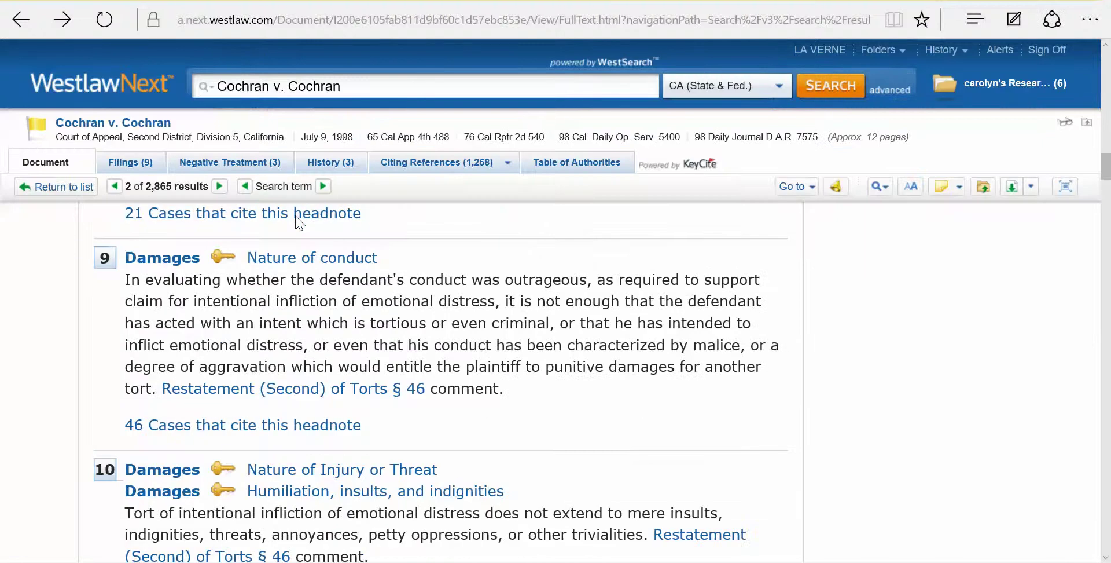
Review the California headnotes under headnote 9's Nature of conduct key number, then return to the case.
{"action": "left_click", "coordinate": [327, 260]}
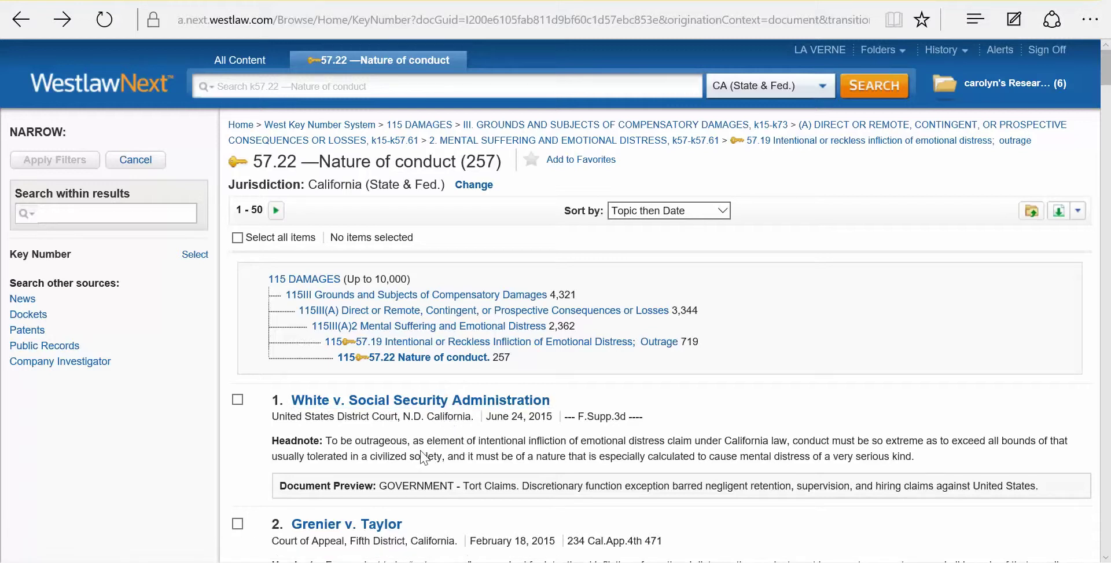
{"action": "scroll", "coordinate": [423, 457], "scroll_direction": "down", "scroll_amount": 5}
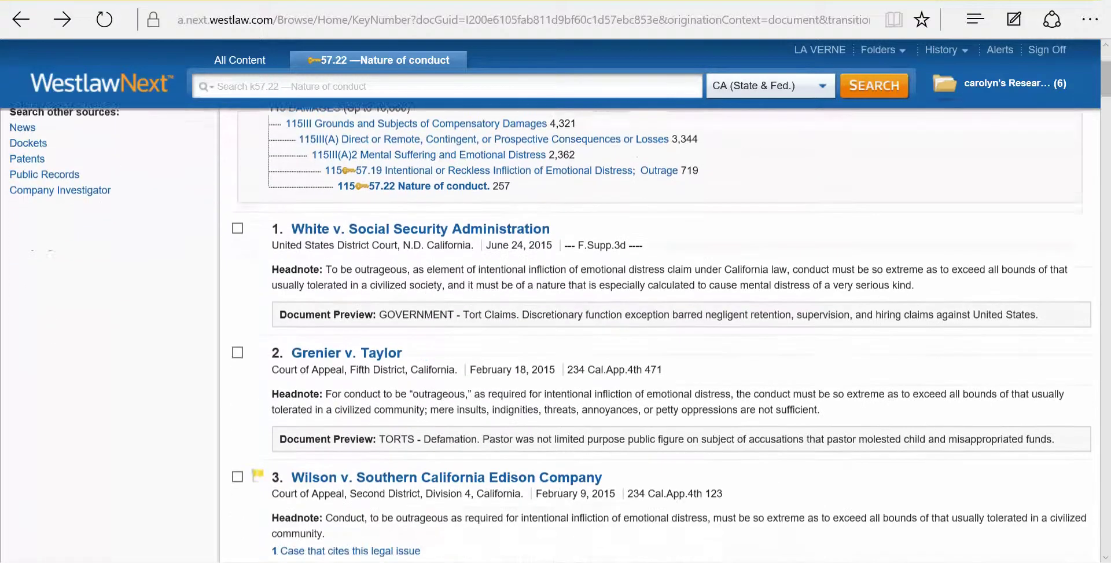
{"action": "scroll", "coordinate": [550, 334], "scroll_direction": "down", "scroll_amount": 8}
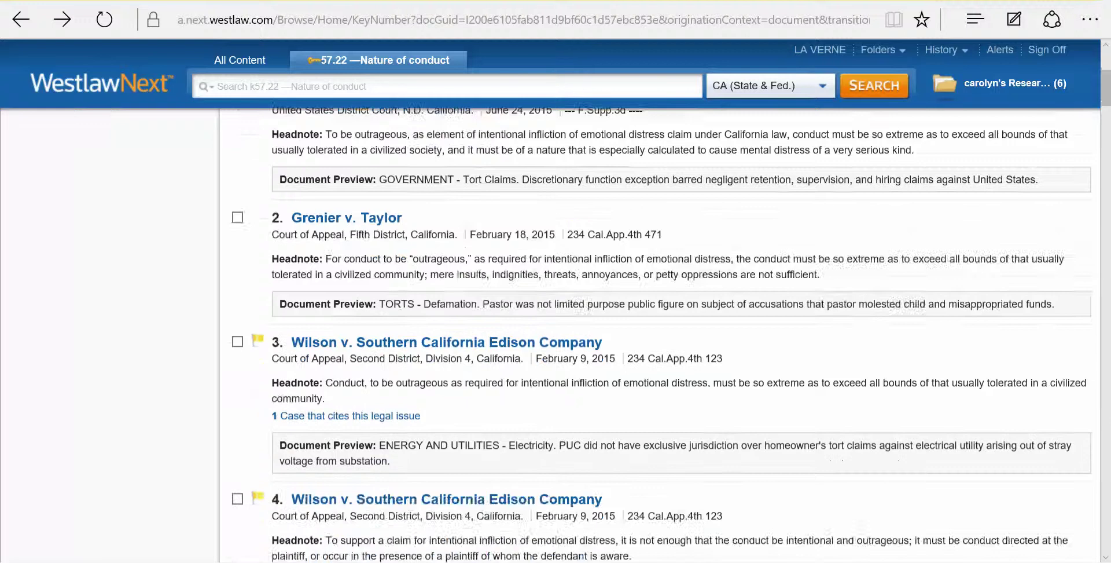
{"action": "scroll", "coordinate": [666, 335], "scroll_direction": "down", "scroll_amount": 4}
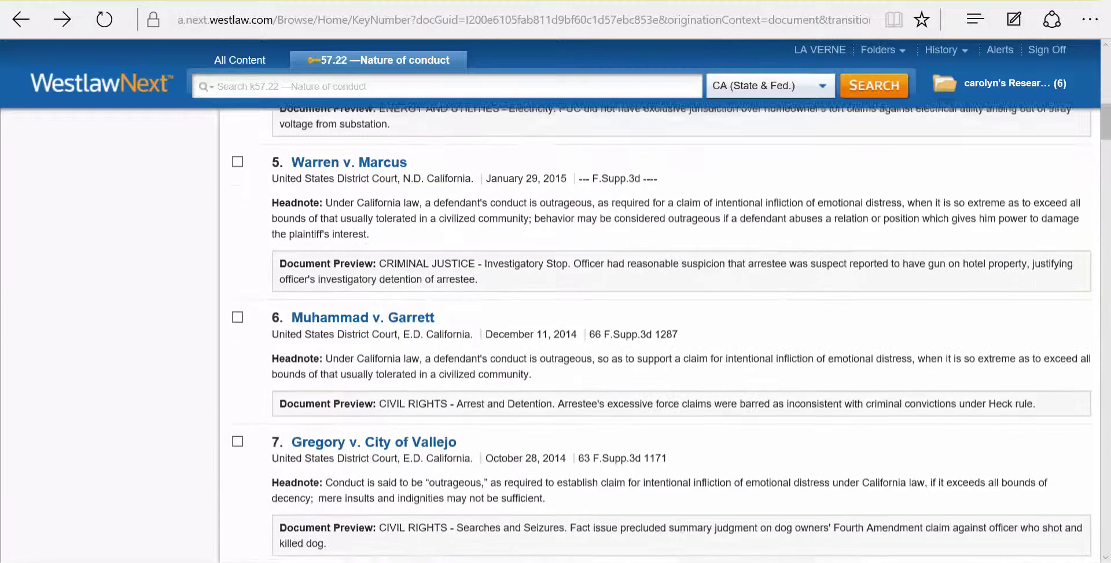
{"action": "scroll", "coordinate": [289, 285], "scroll_direction": "up", "scroll_amount": 16}
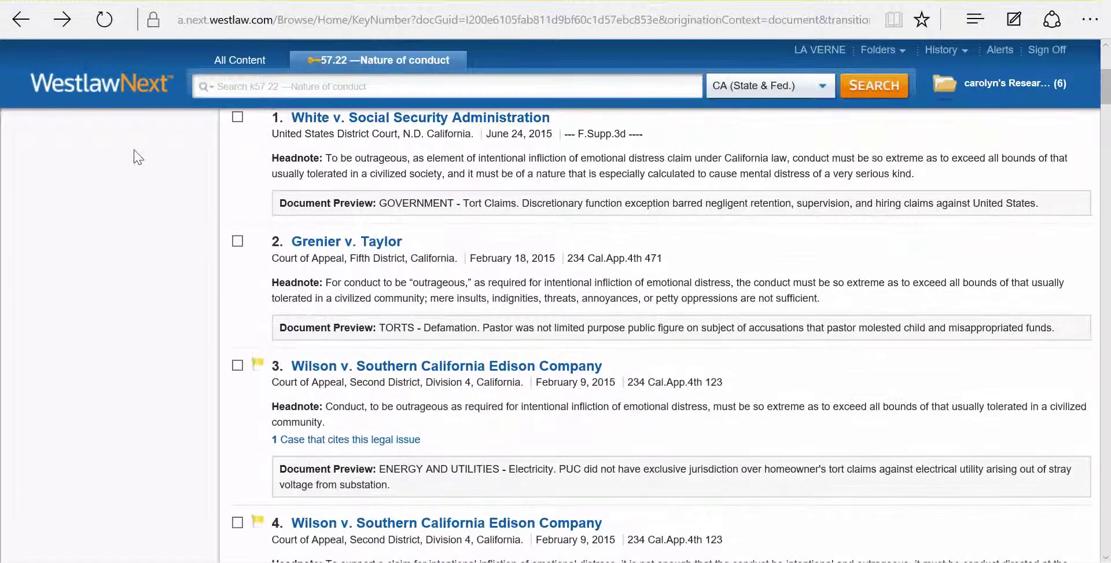
{"action": "left_click", "coordinate": [21, 26]}
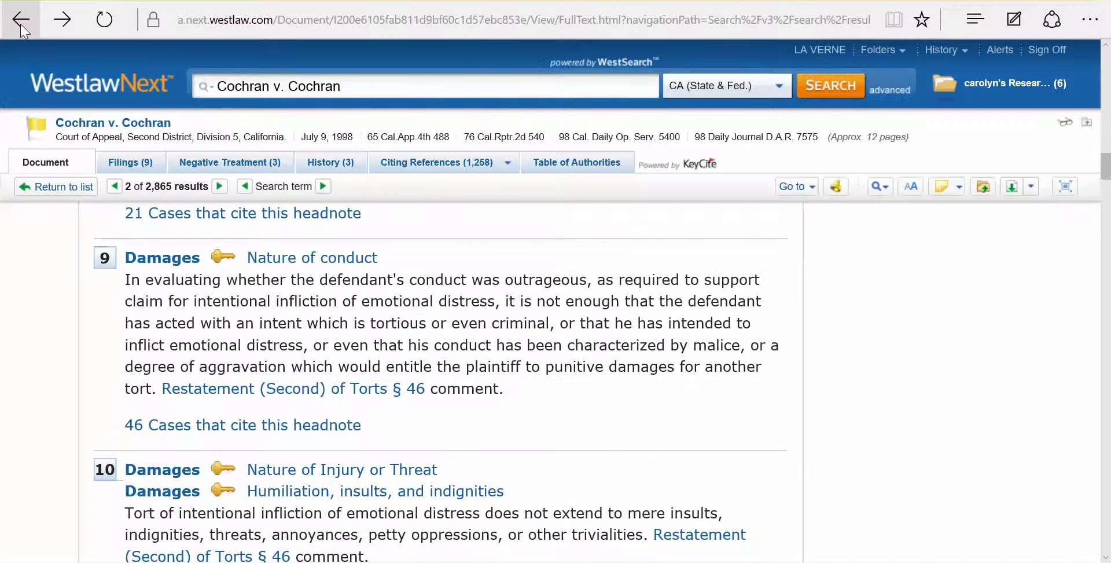
Open the list of cases that cite headnote 9 and examine their titles, depth of treatment and headnote numbers.
{"action": "left_click", "coordinate": [227, 427]}
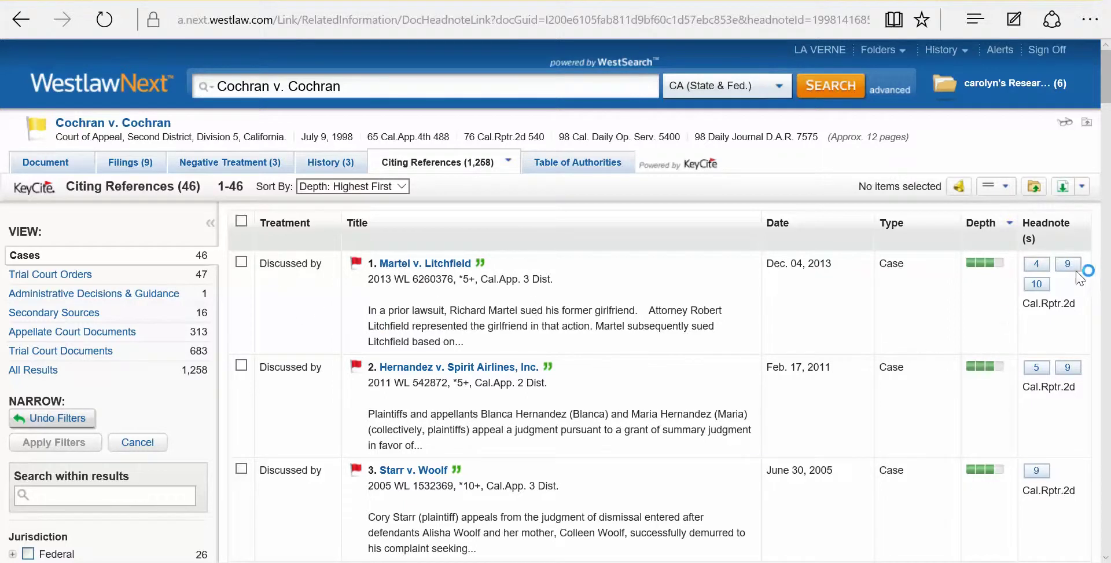
{"action": "mouse_move", "coordinate": [1073, 271]}
{"action": "scroll", "coordinate": [446, 292], "scroll_direction": "down", "scroll_amount": 1}
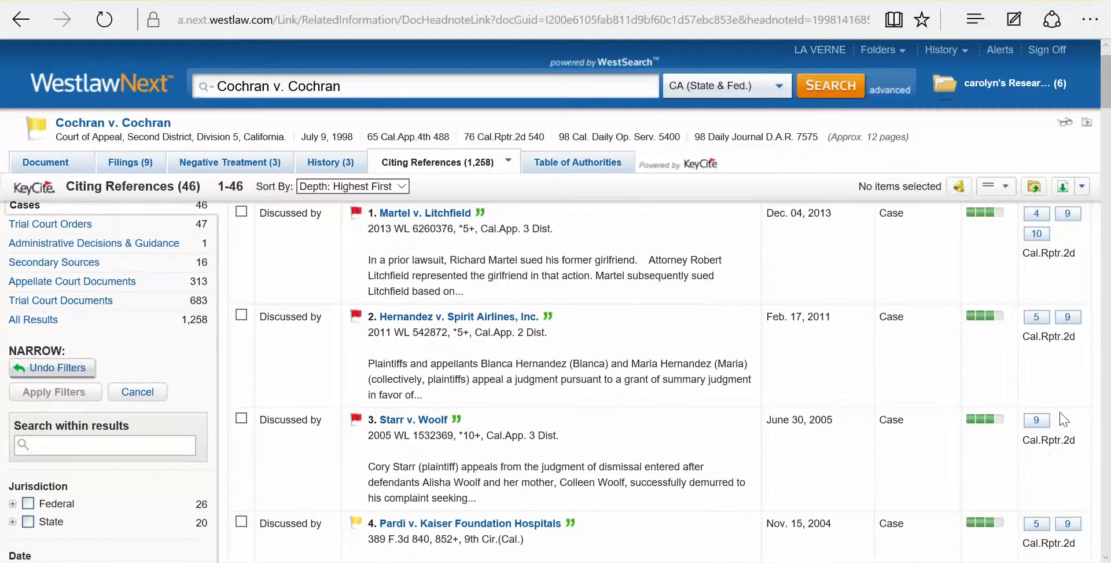
{"action": "scroll", "coordinate": [1062, 349], "scroll_direction": "down", "scroll_amount": 4}
{"action": "scroll", "coordinate": [556, 382], "scroll_direction": "down", "scroll_amount": 1}
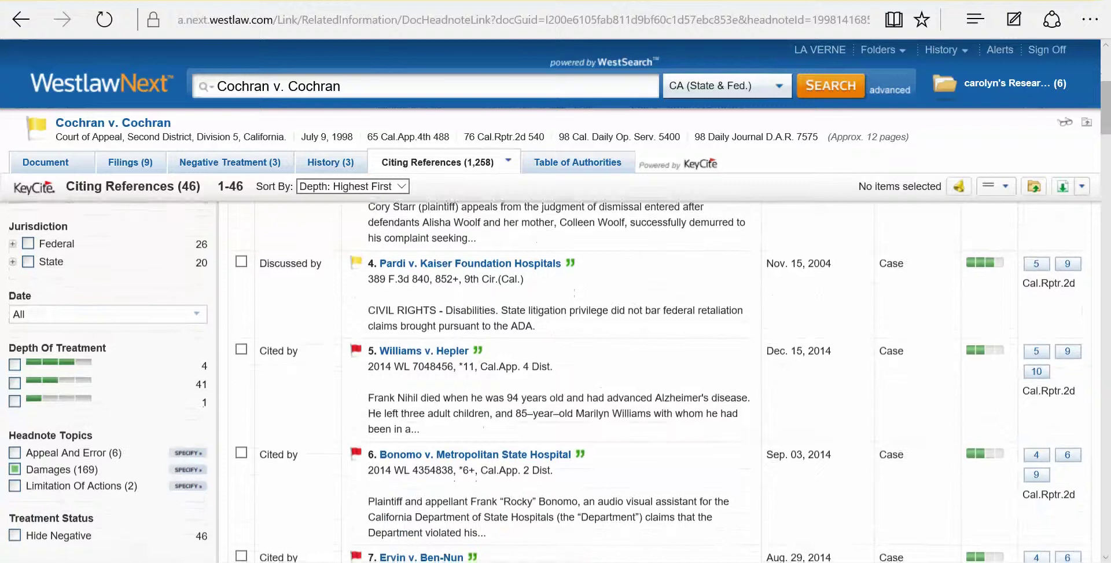
{"action": "scroll", "coordinate": [556, 382], "scroll_direction": "down", "scroll_amount": 7}
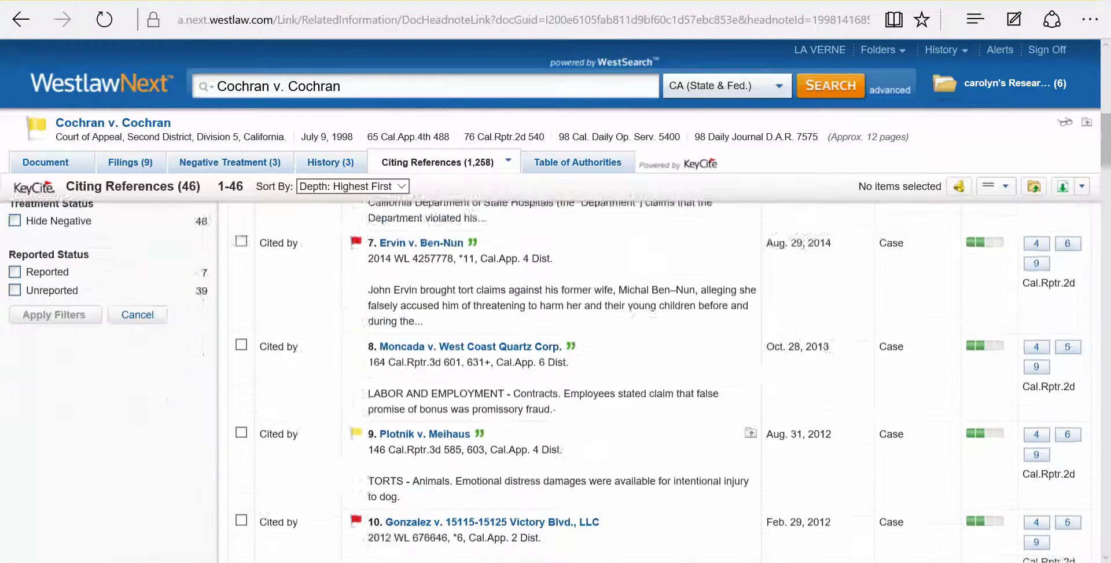
{"action": "scroll", "coordinate": [556, 382], "scroll_direction": "down", "scroll_amount": 1}
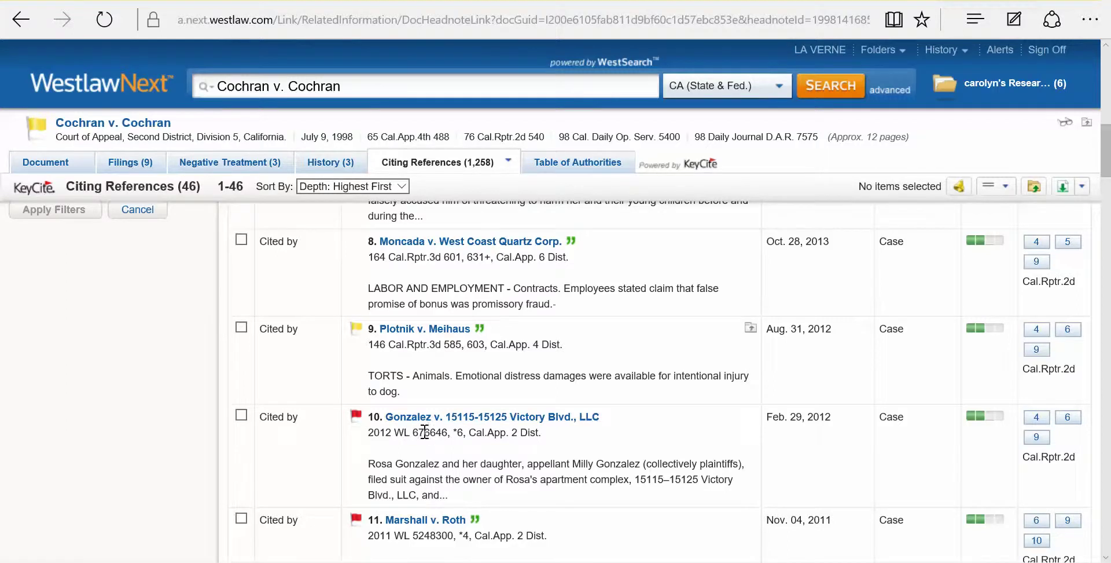
{"action": "scroll", "coordinate": [425, 431], "scroll_direction": "down", "scroll_amount": 15}
{"action": "scroll", "coordinate": [425, 431], "scroll_direction": "up", "scroll_amount": 20}
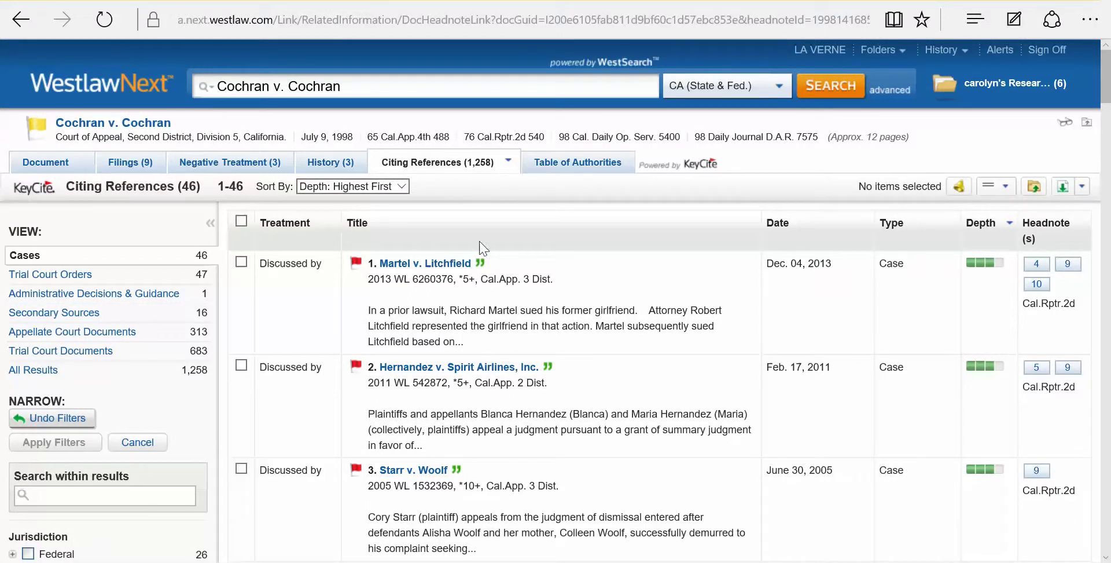
Return to the full text of Cochran v. Cochran and locate headnote 9 again.
{"action": "left_click", "coordinate": [68, 164]}
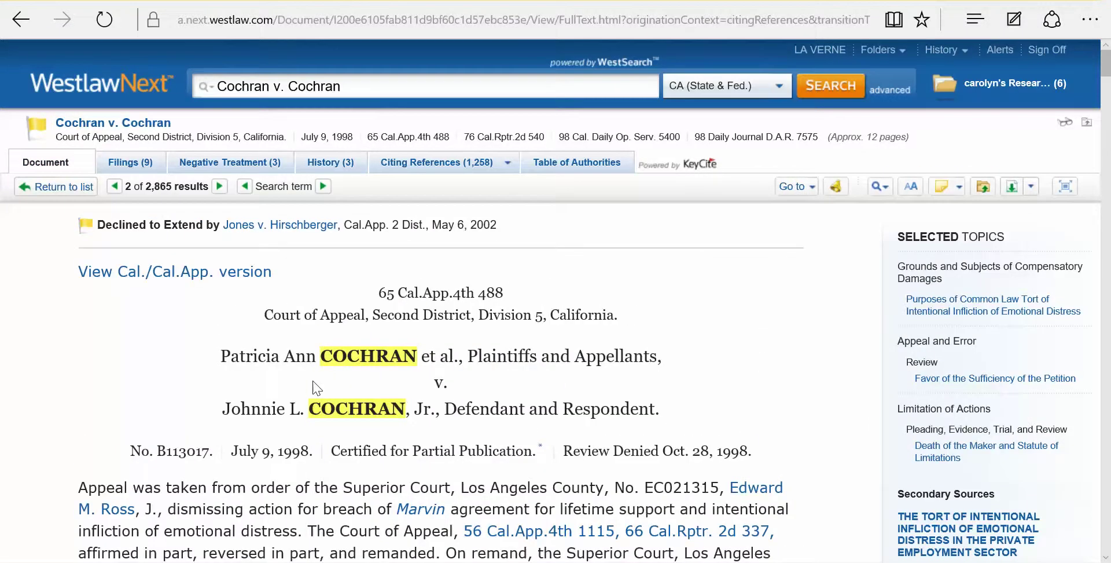
{"action": "scroll", "coordinate": [315, 388], "scroll_direction": "down", "scroll_amount": 15}
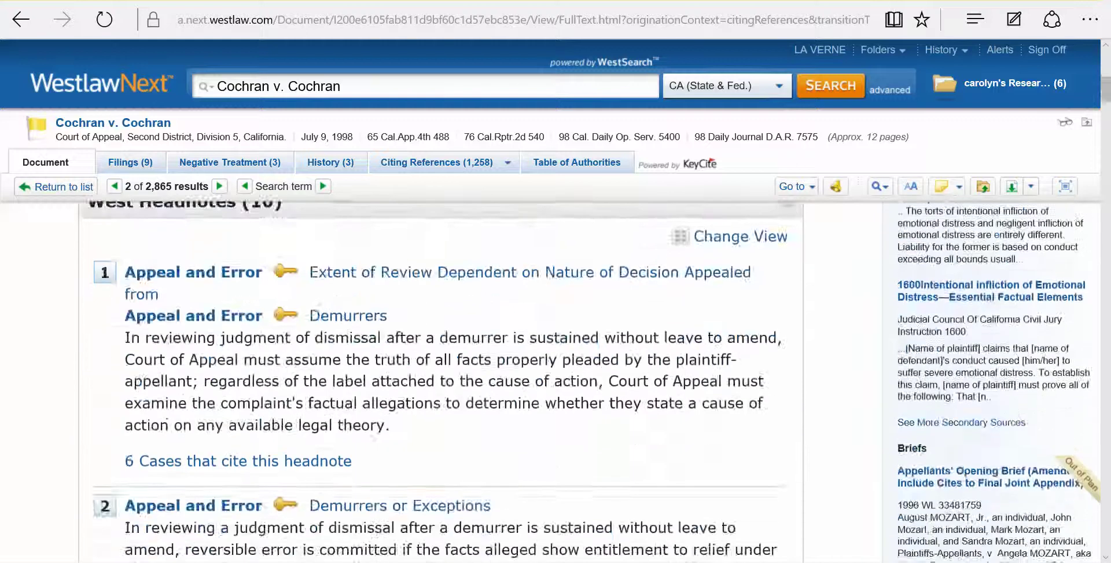
{"action": "scroll", "coordinate": [440, 382], "scroll_direction": "down", "scroll_amount": 15}
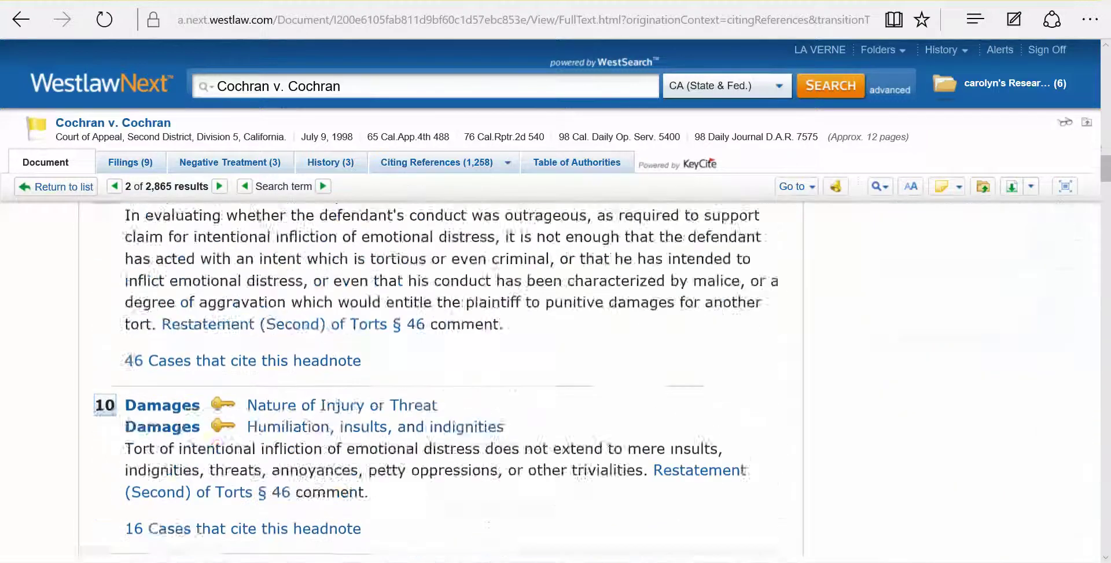
{"action": "scroll", "coordinate": [440, 382], "scroll_direction": "up", "scroll_amount": 6}
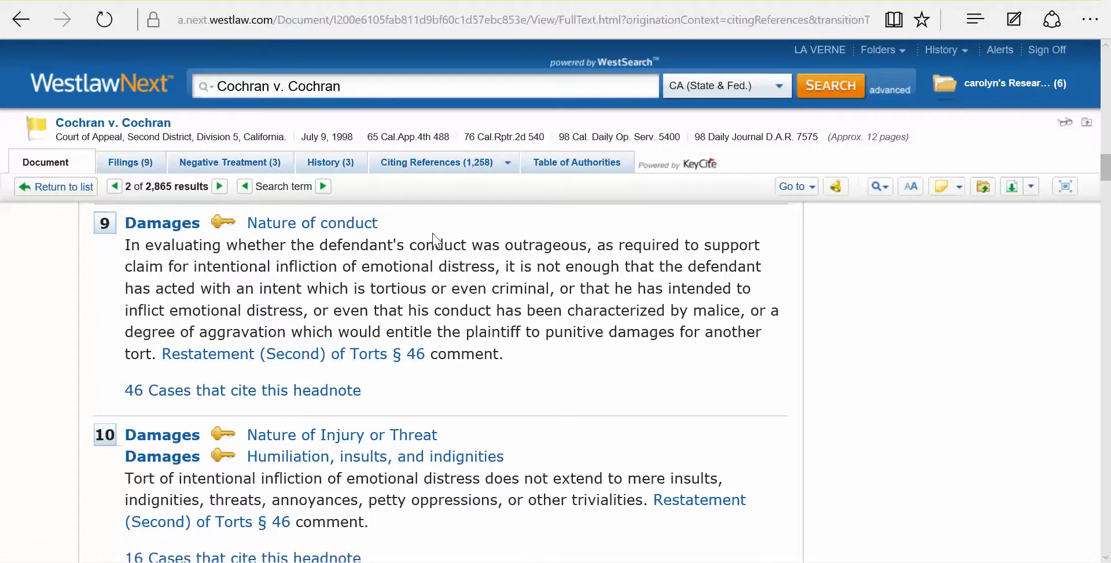
Open all citing references for the case, limit them to Secondary Sources, and review the listed titles.
{"action": "left_click", "coordinate": [422, 166]}
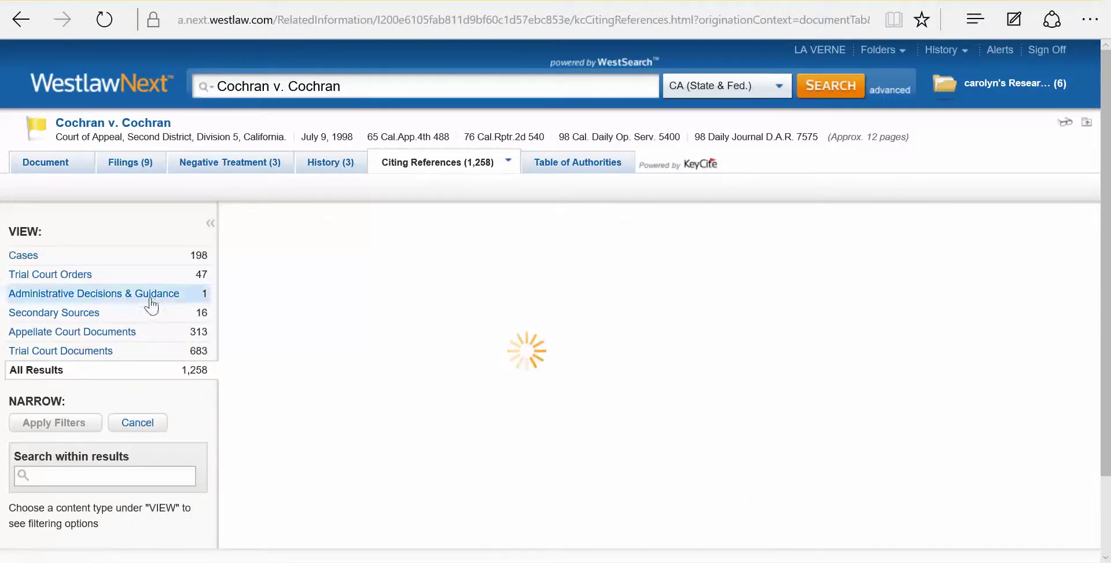
{"action": "left_click", "coordinate": [82, 318]}
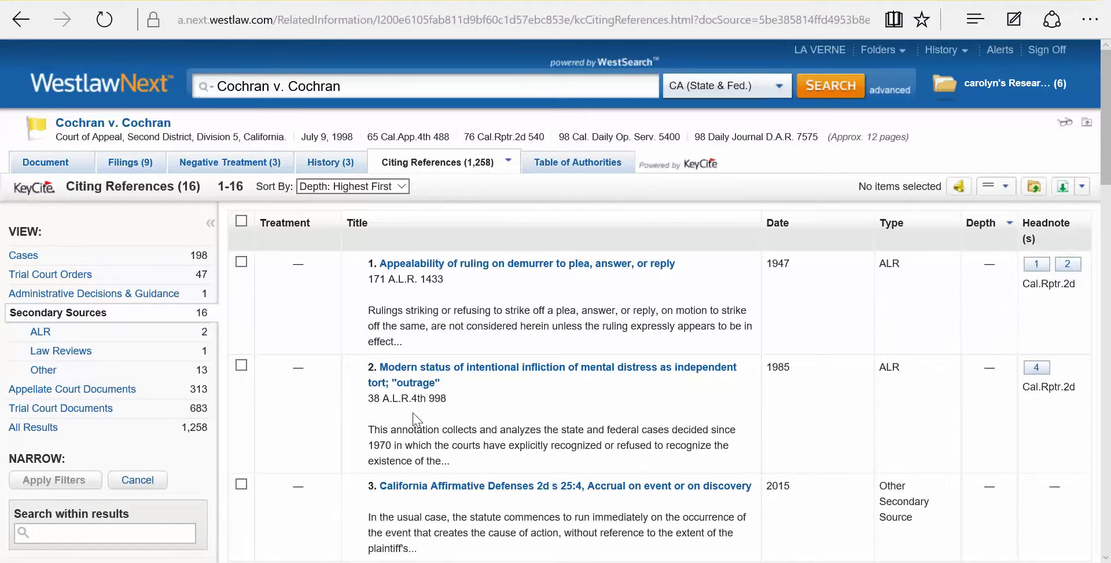
{"action": "scroll", "coordinate": [415, 417], "scroll_direction": "down", "scroll_amount": 2}
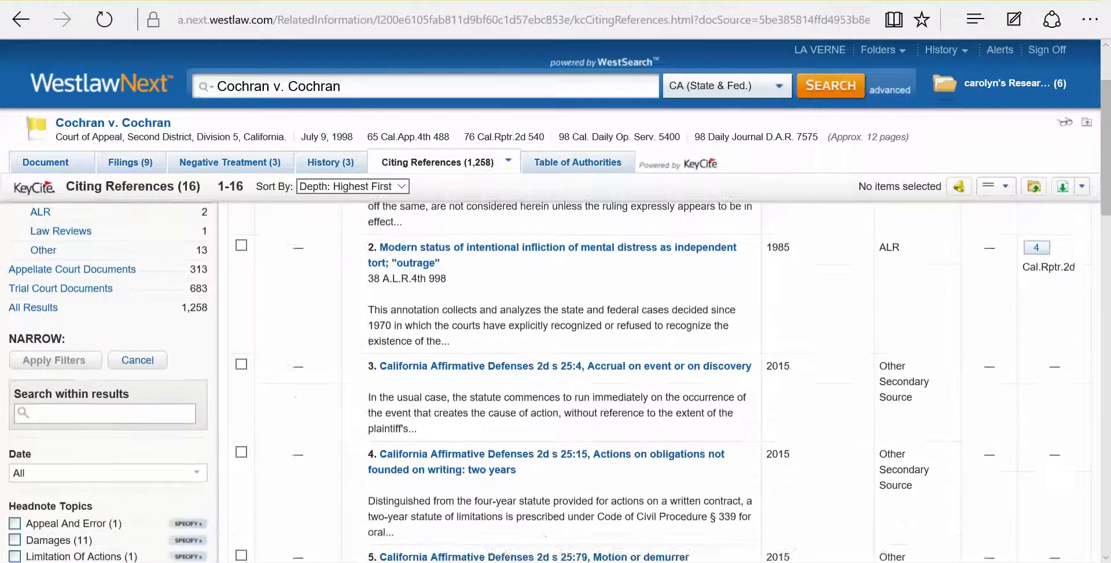
{"action": "scroll", "coordinate": [556, 376], "scroll_direction": "down", "scroll_amount": 2}
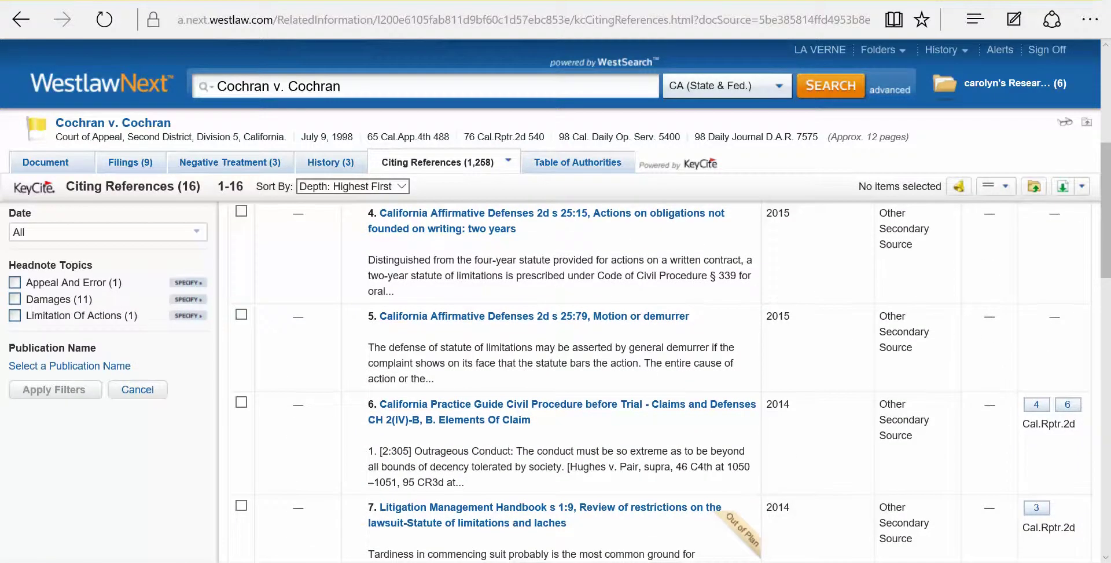
{"action": "scroll", "coordinate": [556, 376], "scroll_direction": "up", "scroll_amount": 5}
{"action": "scroll", "coordinate": [555, 376], "scroll_direction": "up", "scroll_amount": 1}
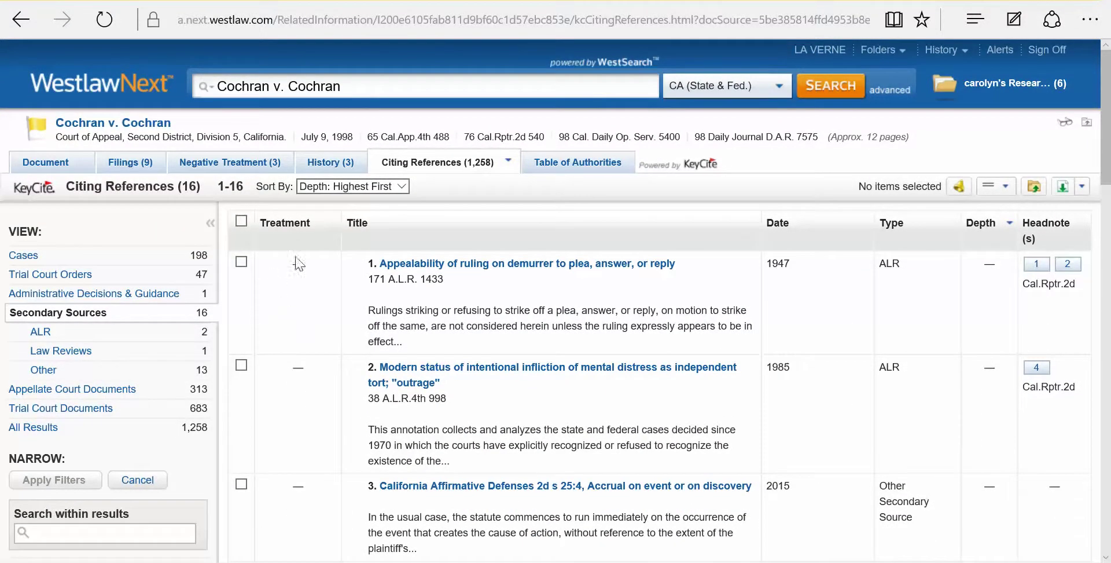
Open the case's negative treatment and examine the negative citing references, including the headnotes they concern.
{"action": "mouse_move", "coordinate": [434, 168]}
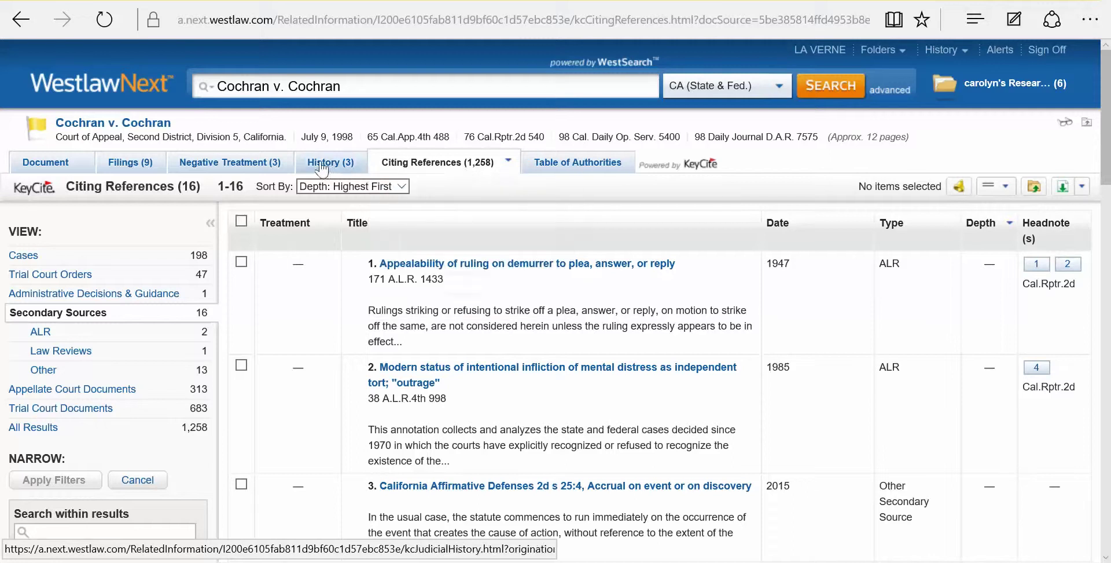
{"action": "left_click", "coordinate": [59, 170]}
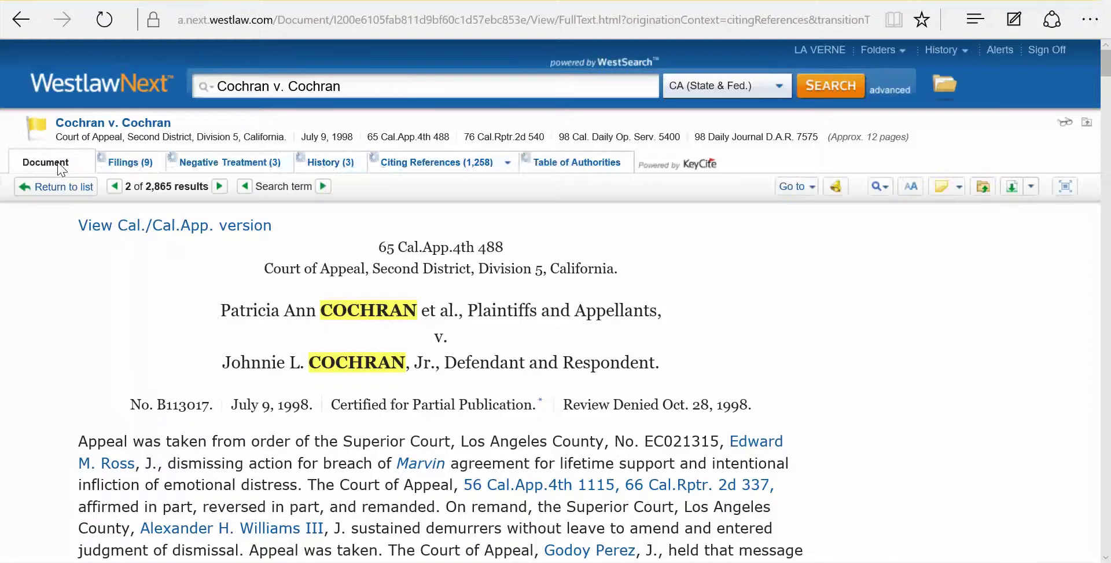
{"action": "left_click", "coordinate": [234, 167]}
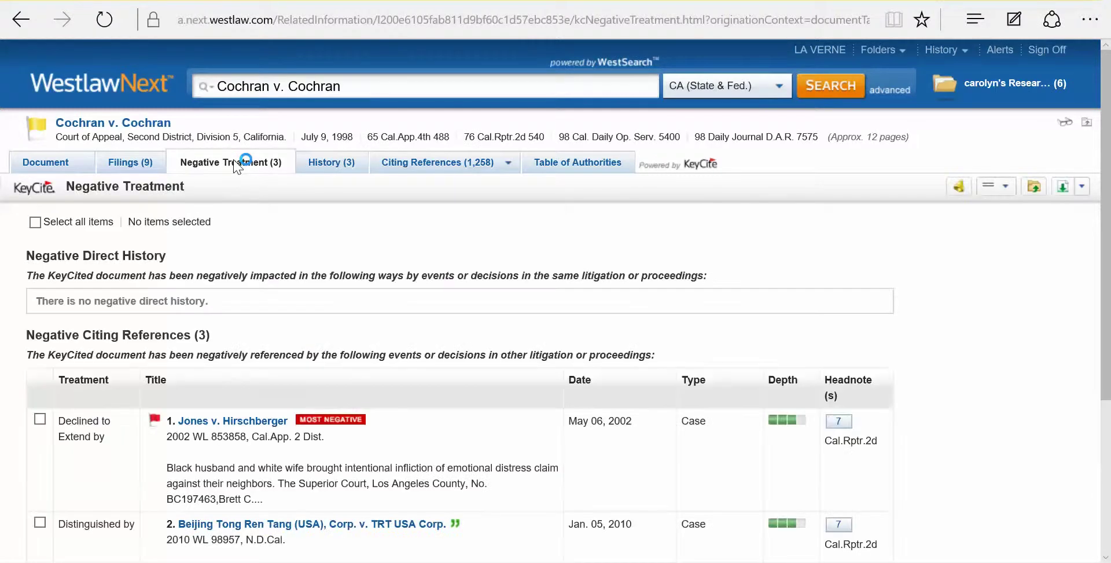
{"action": "scroll", "coordinate": [234, 167], "scroll_direction": "down", "scroll_amount": 3}
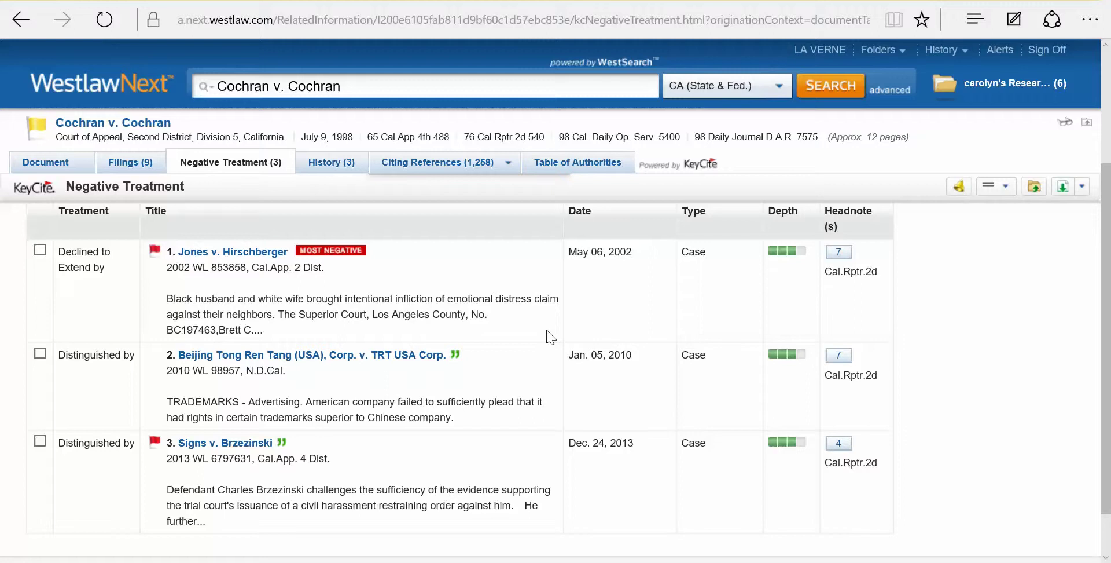
{"action": "mouse_move", "coordinate": [849, 261]}
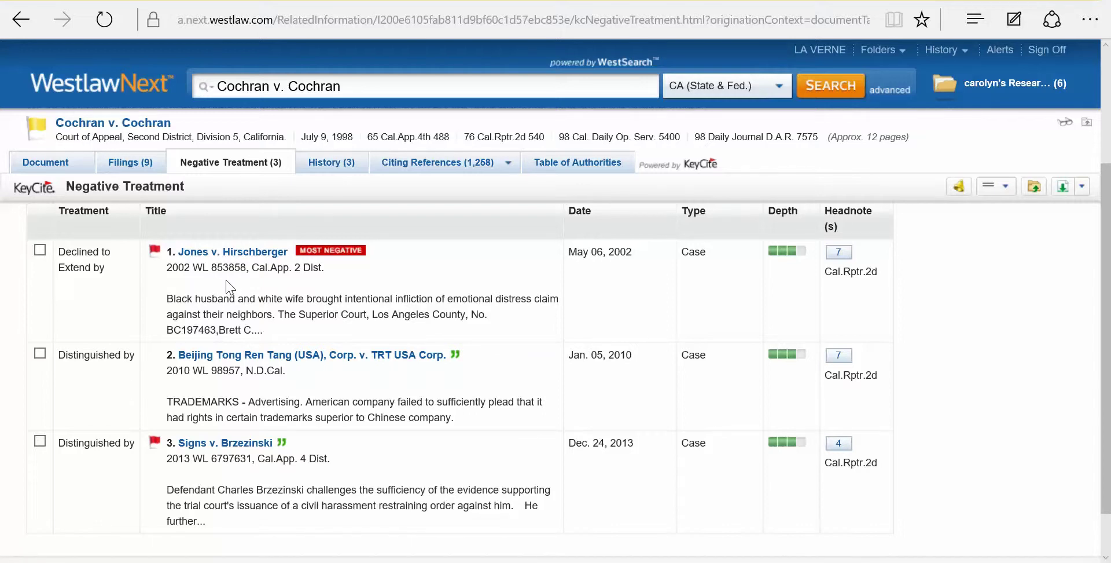
Return to the full text of Cochran v. Cochran and review its caption and opening summary.
{"action": "left_click", "coordinate": [97, 128]}
{"action": "left_click", "coordinate": [46, 171]}
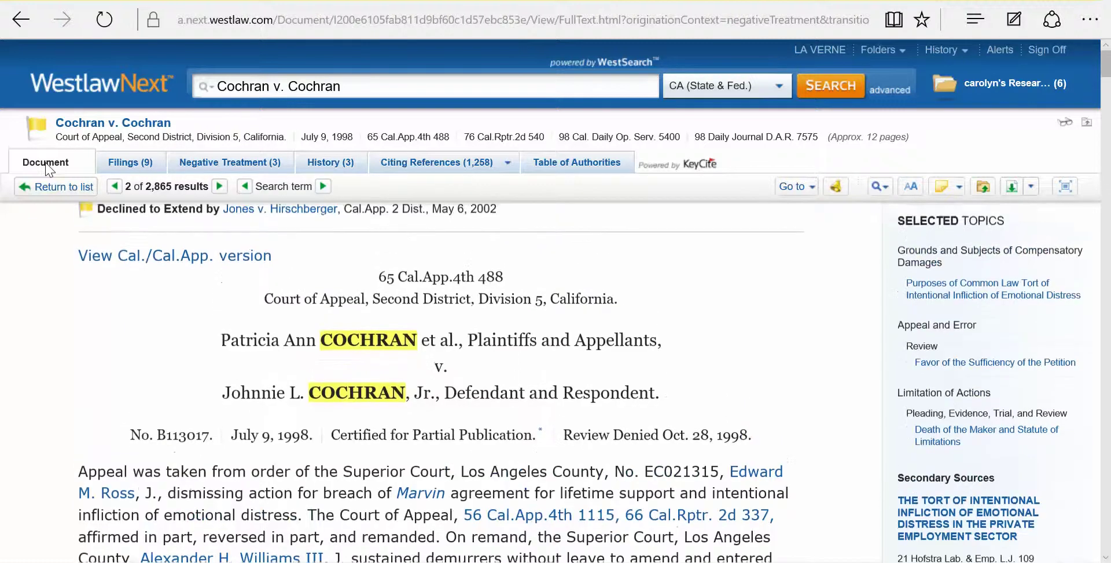
{"action": "scroll", "coordinate": [48, 169], "scroll_direction": "down", "scroll_amount": 2}
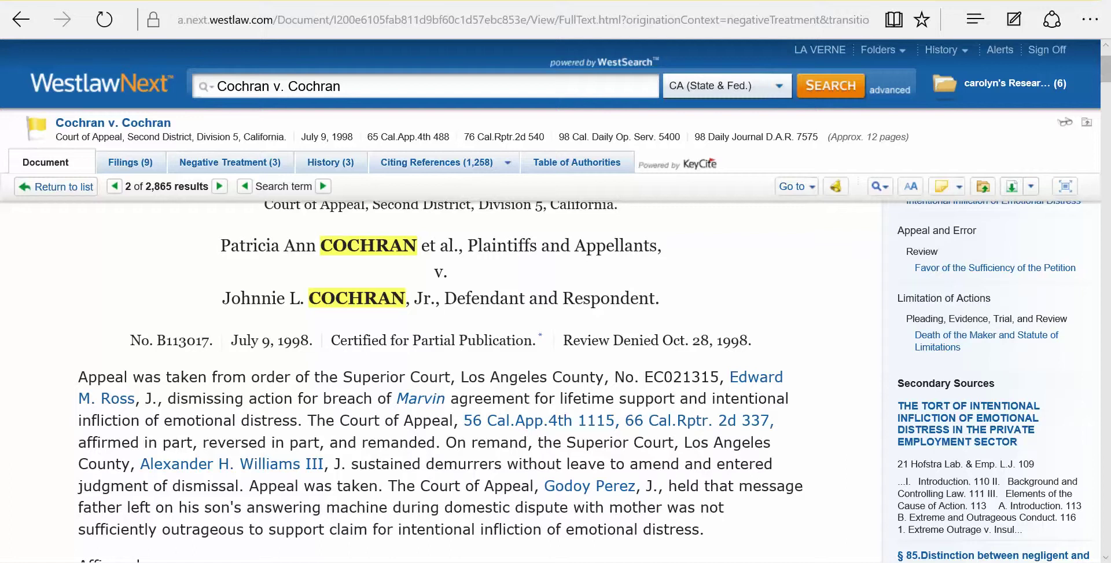
{"action": "scroll", "coordinate": [555, 382], "scroll_direction": "up", "scroll_amount": 1}
{"action": "scroll", "coordinate": [556, 382], "scroll_direction": "up", "scroll_amount": 1}
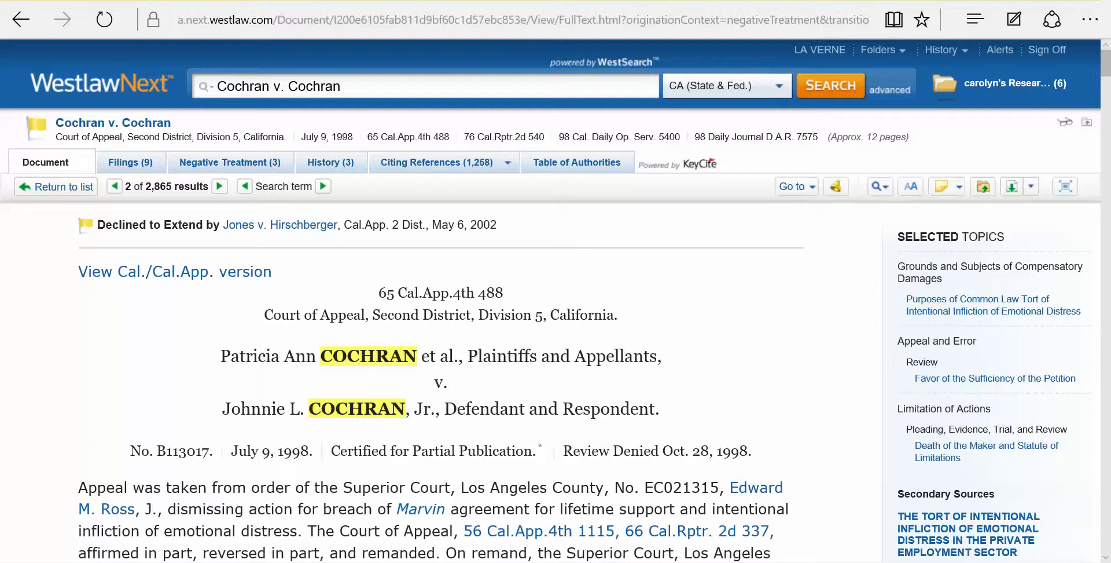
Go past the summary and headnotes to the opinion and read its introduction and the Facts and Procedural History section.
{"action": "scroll", "coordinate": [439, 382], "scroll_direction": "down", "scroll_amount": 1}
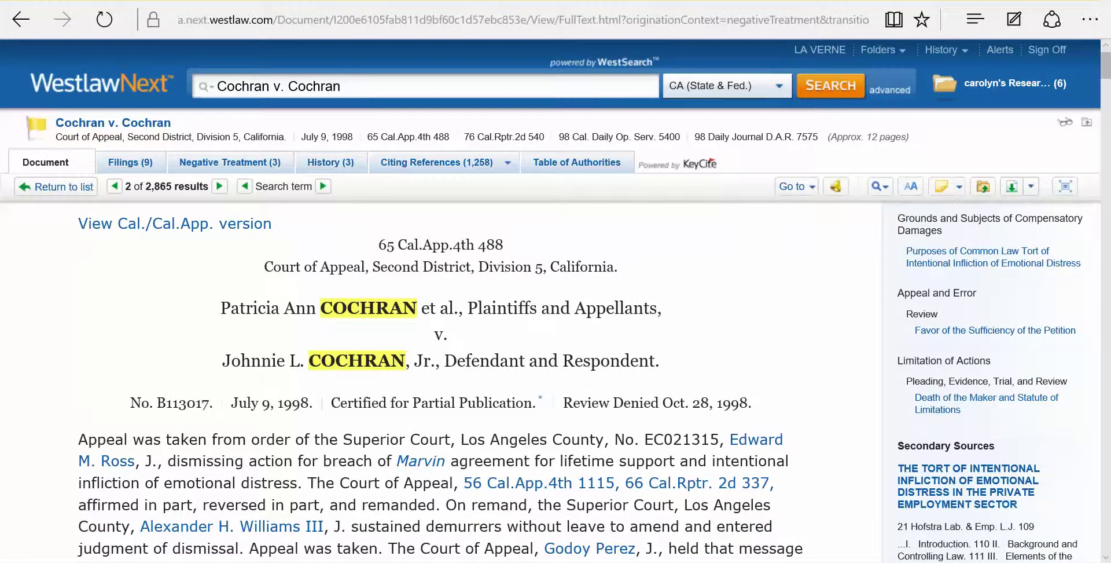
{"action": "scroll", "coordinate": [440, 382], "scroll_direction": "up", "scroll_amount": 1}
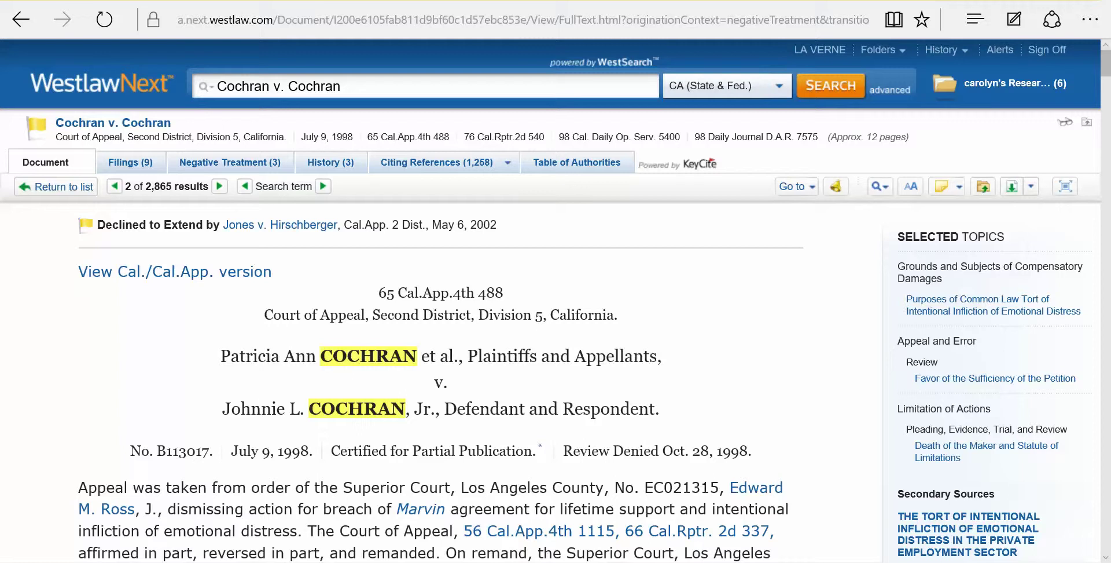
{"action": "scroll", "coordinate": [440, 382], "scroll_direction": "down", "scroll_amount": 1}
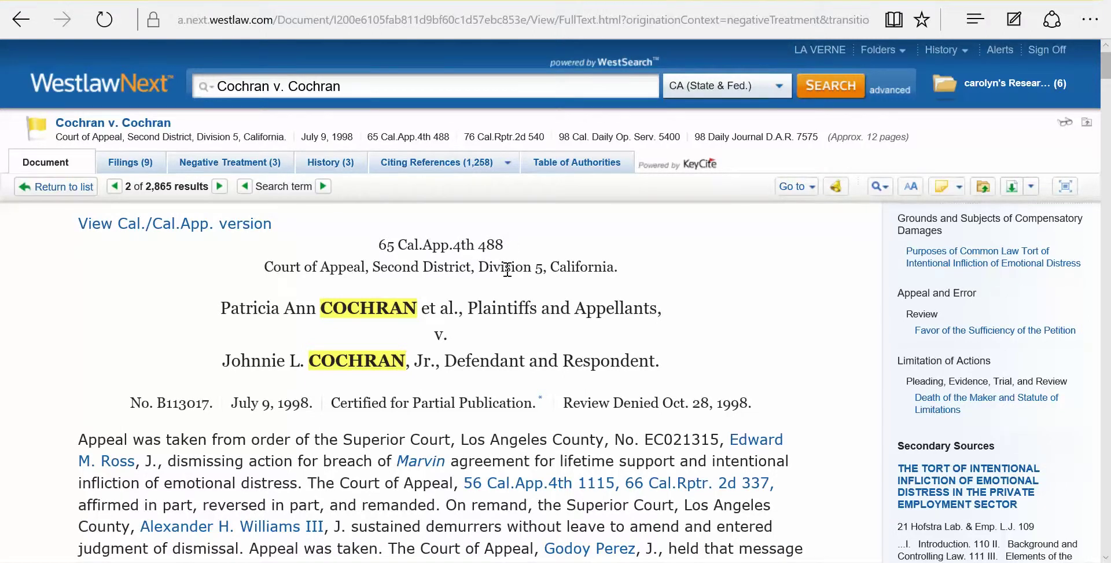
{"action": "scroll", "coordinate": [508, 269], "scroll_direction": "down", "scroll_amount": 5}
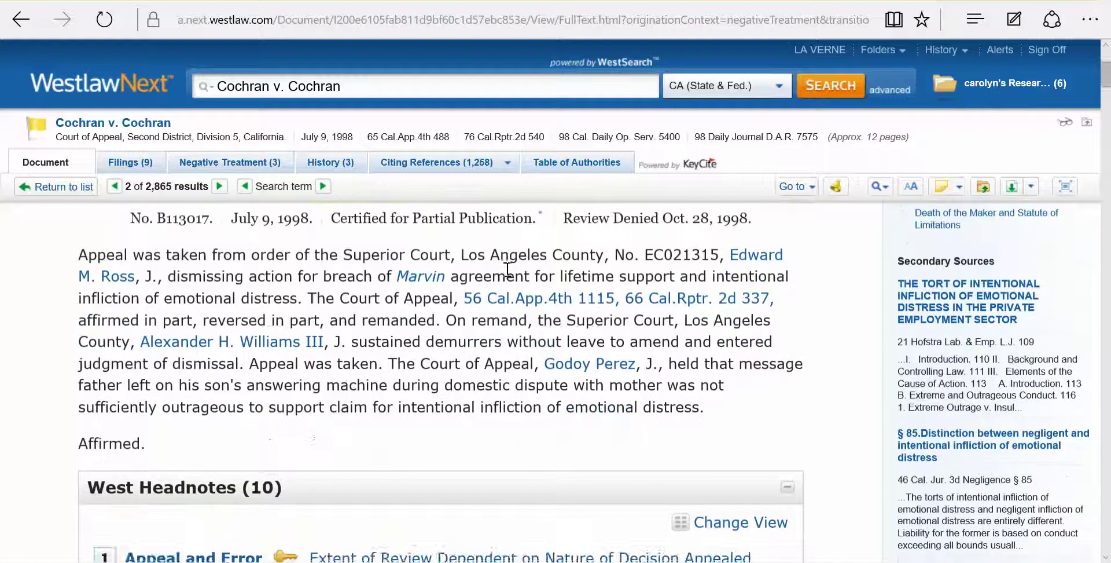
{"action": "scroll", "coordinate": [508, 269], "scroll_direction": "down", "scroll_amount": 20}
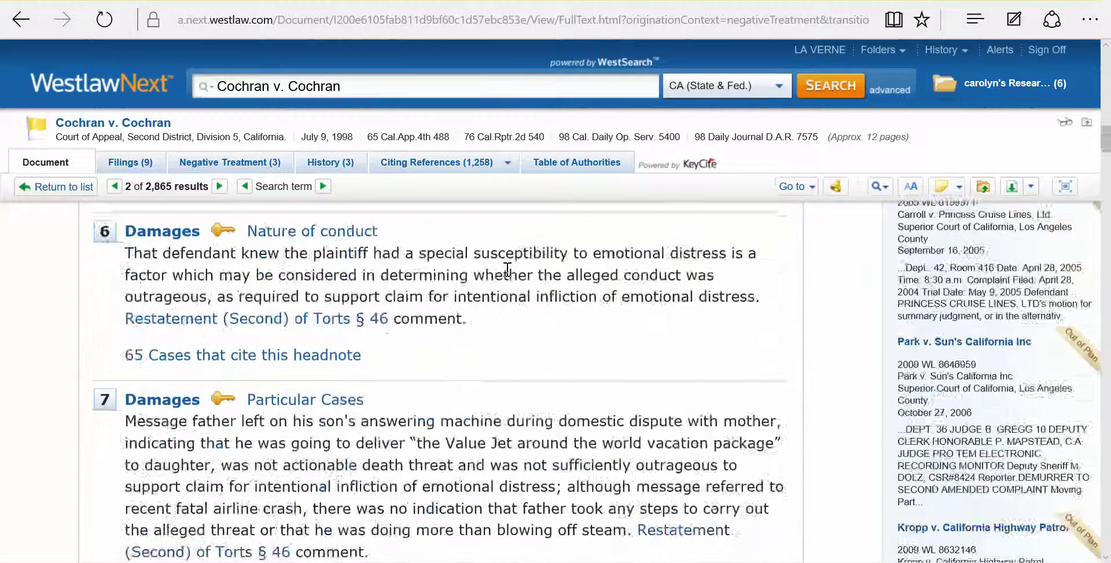
{"action": "scroll", "coordinate": [508, 269], "scroll_direction": "down", "scroll_amount": 10}
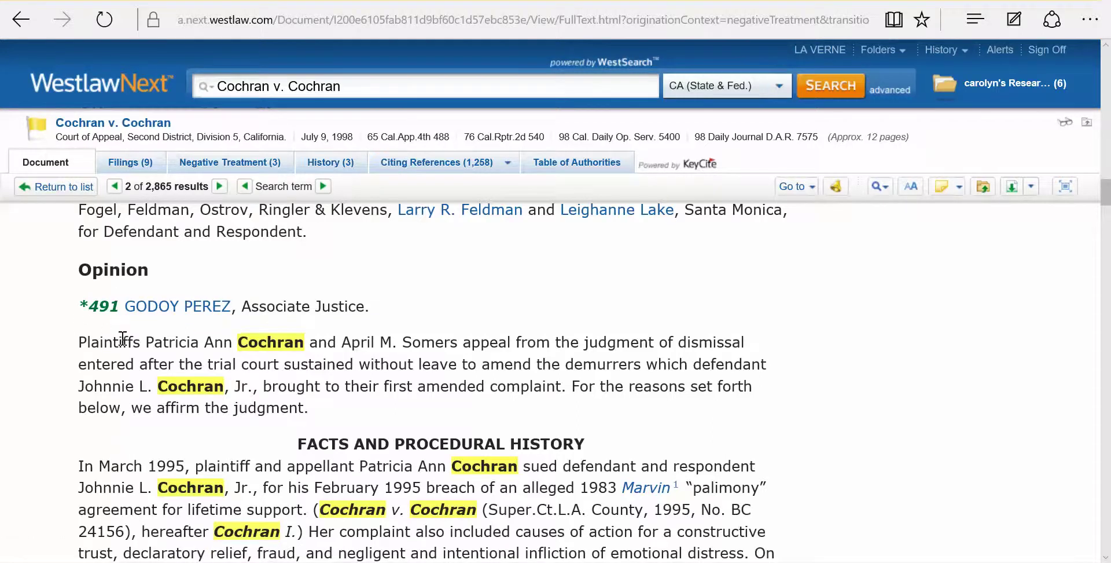
{"action": "scroll", "coordinate": [122, 339], "scroll_direction": "down", "scroll_amount": 3}
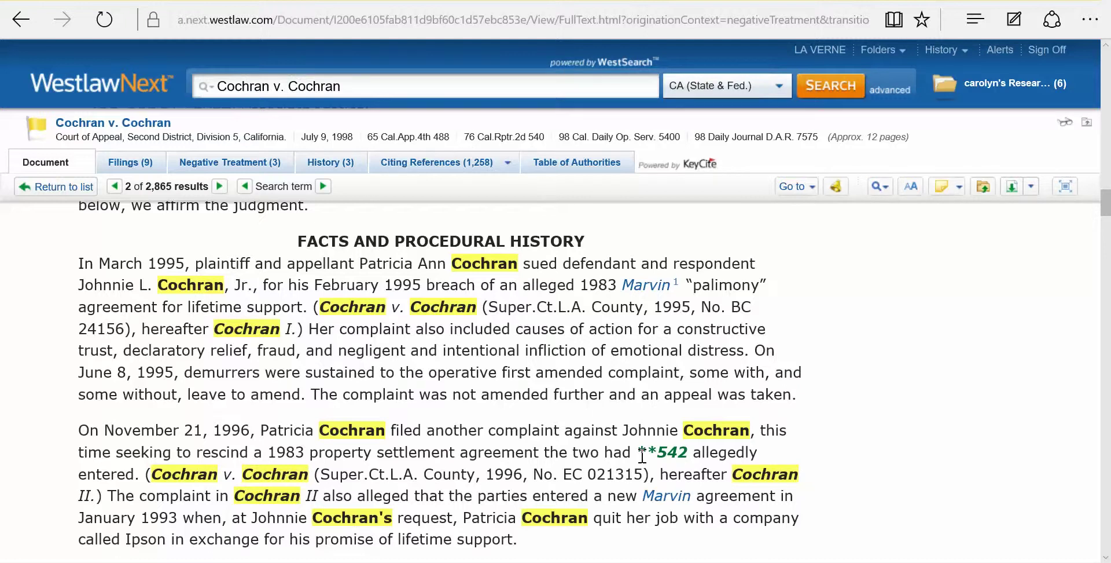
{"action": "scroll", "coordinate": [642, 456], "scroll_direction": "down", "scroll_amount": 1}
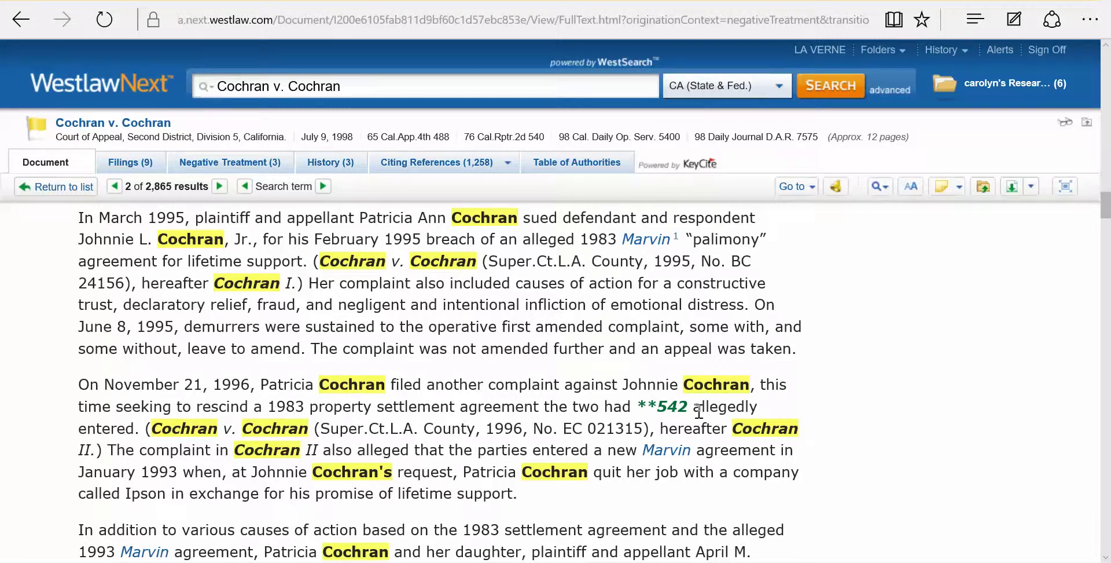
Examine the opinion's Standard of Review and its Discussion of intentional infliction of emotional distress, including the headnote numbers marking the paragraphs.
{"action": "scroll", "coordinate": [699, 411], "scroll_direction": "down", "scroll_amount": 10}
{"action": "scroll", "coordinate": [698, 411], "scroll_direction": "down", "scroll_amount": 10}
{"action": "scroll", "coordinate": [698, 411], "scroll_direction": "down", "scroll_amount": 3}
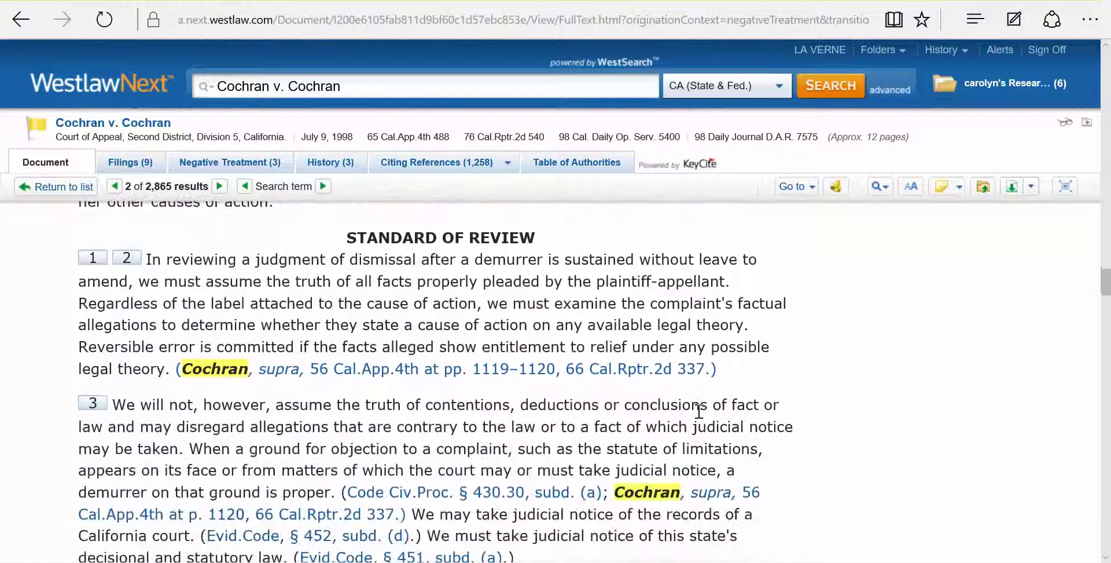
{"action": "scroll", "coordinate": [698, 411], "scroll_direction": "down", "scroll_amount": 3}
{"action": "scroll", "coordinate": [699, 411], "scroll_direction": "down", "scroll_amount": 3}
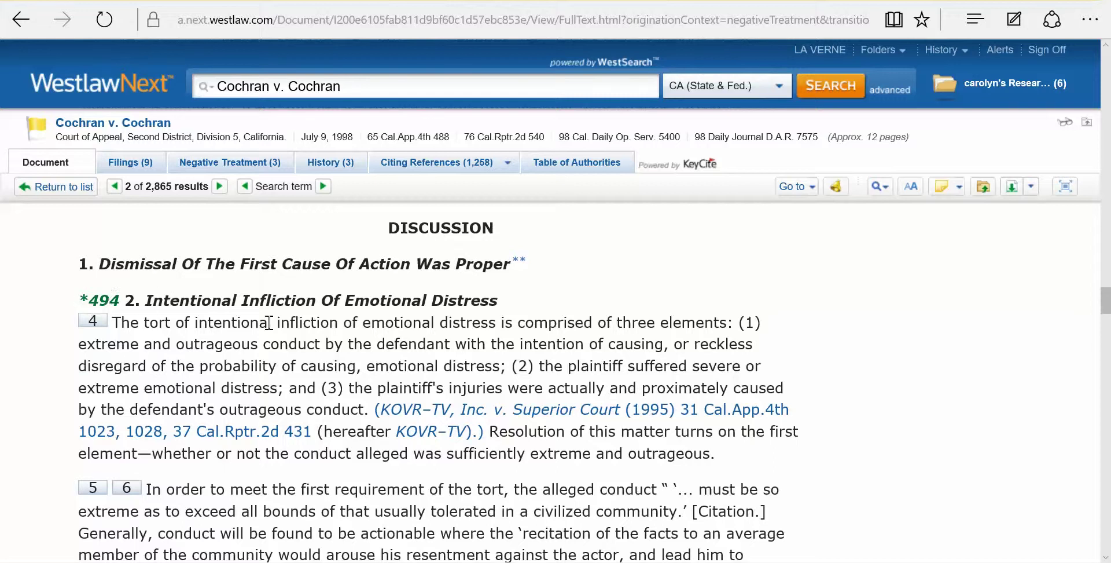
Go back through the opinion and headnotes to the case caption and review the opening summary again.
{"action": "scroll", "coordinate": [269, 322], "scroll_direction": "up", "scroll_amount": 20}
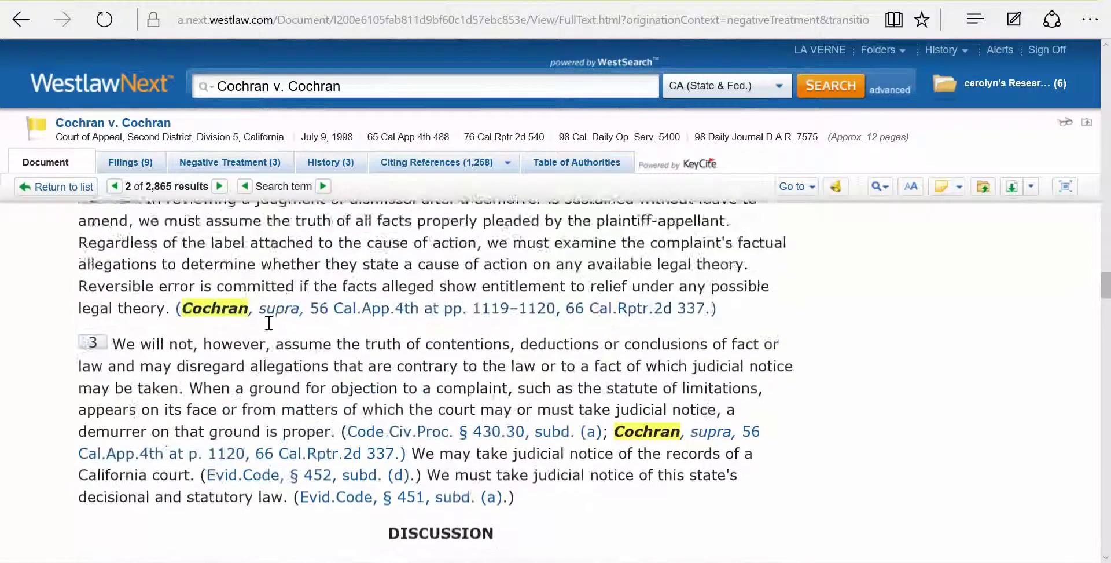
{"action": "scroll", "coordinate": [269, 323], "scroll_direction": "up", "scroll_amount": 20}
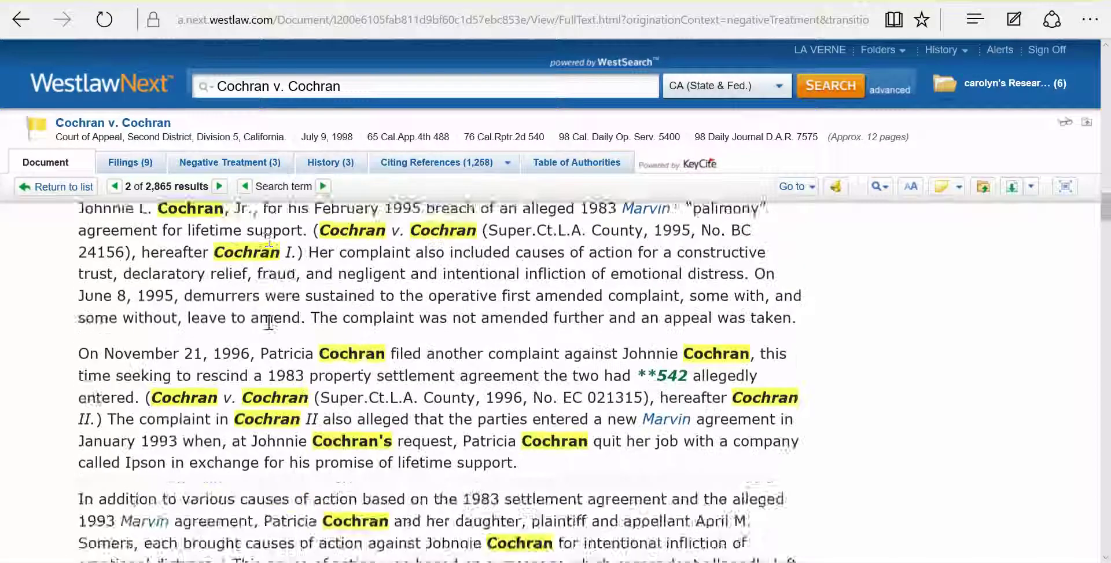
{"action": "scroll", "coordinate": [269, 323], "scroll_direction": "up", "scroll_amount": 10}
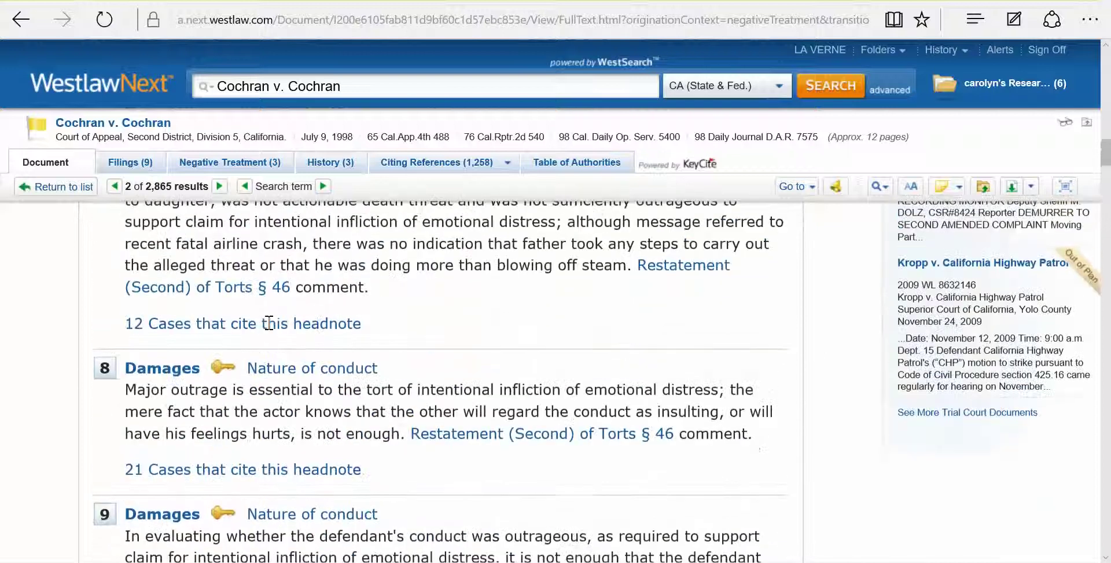
{"action": "scroll", "coordinate": [269, 323], "scroll_direction": "up", "scroll_amount": 15}
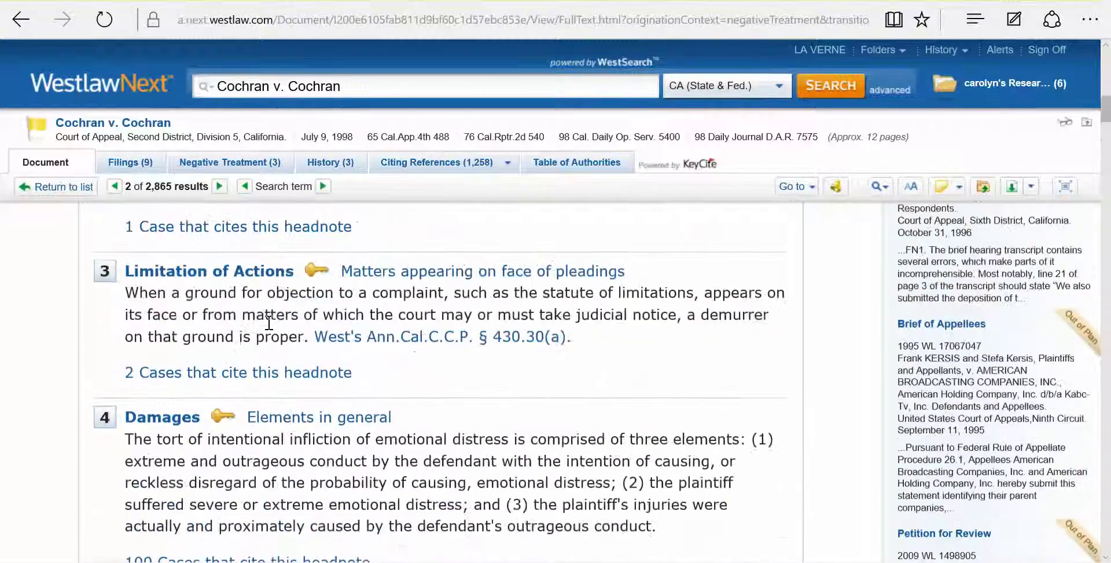
{"action": "scroll", "coordinate": [269, 323], "scroll_direction": "up", "scroll_amount": 5}
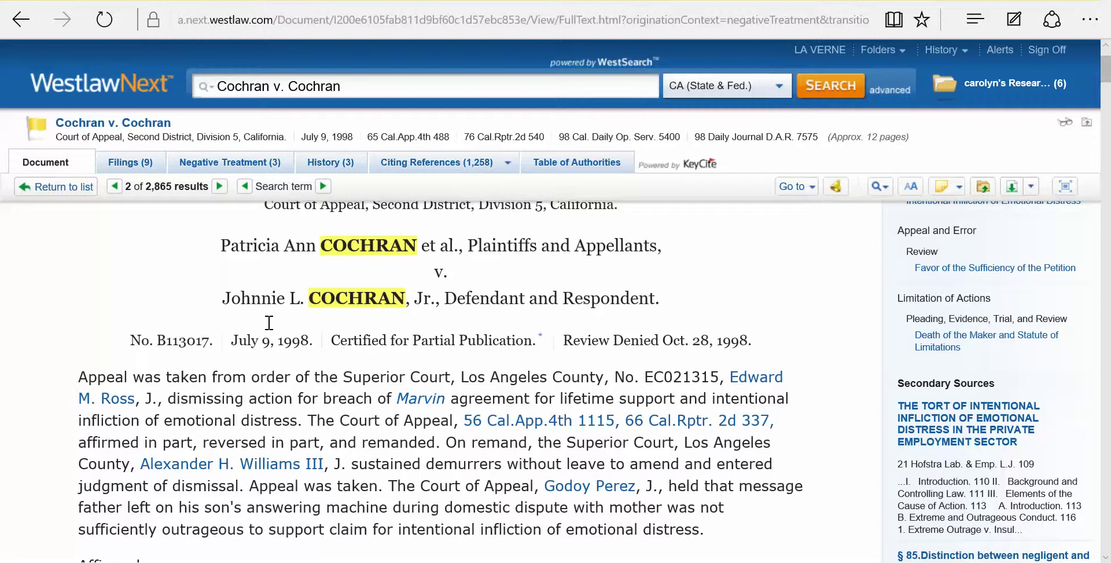
{"action": "scroll", "coordinate": [269, 322], "scroll_direction": "up", "scroll_amount": 3}
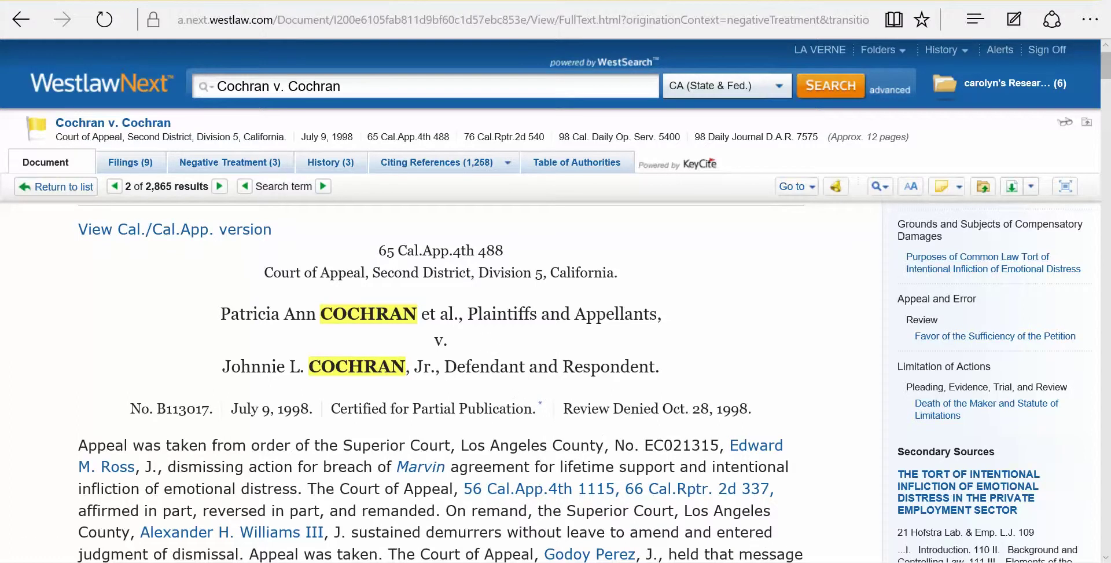
{"action": "mouse_move", "coordinate": [791, 562]}
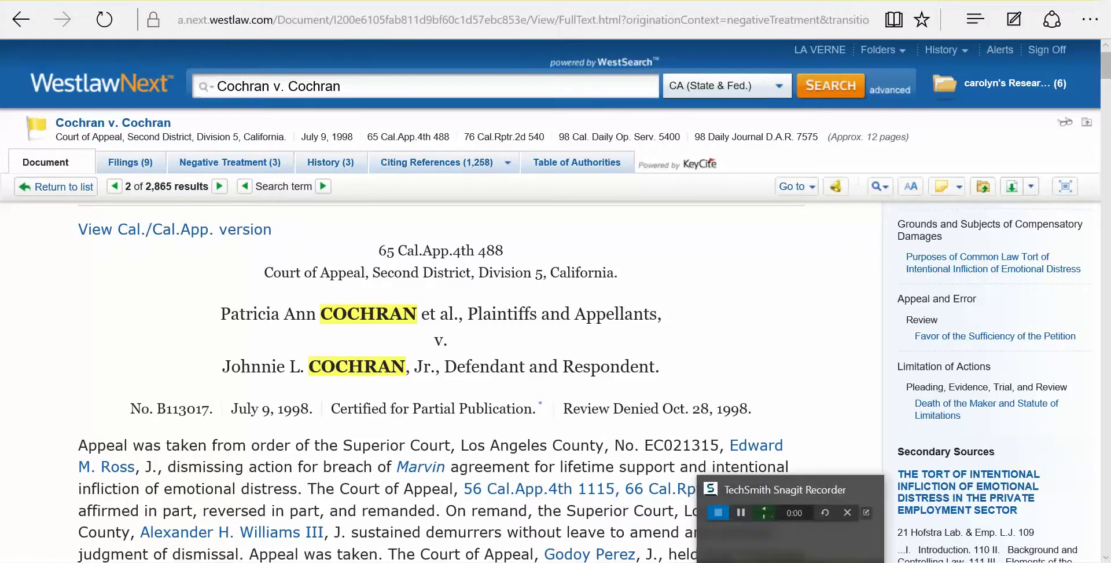